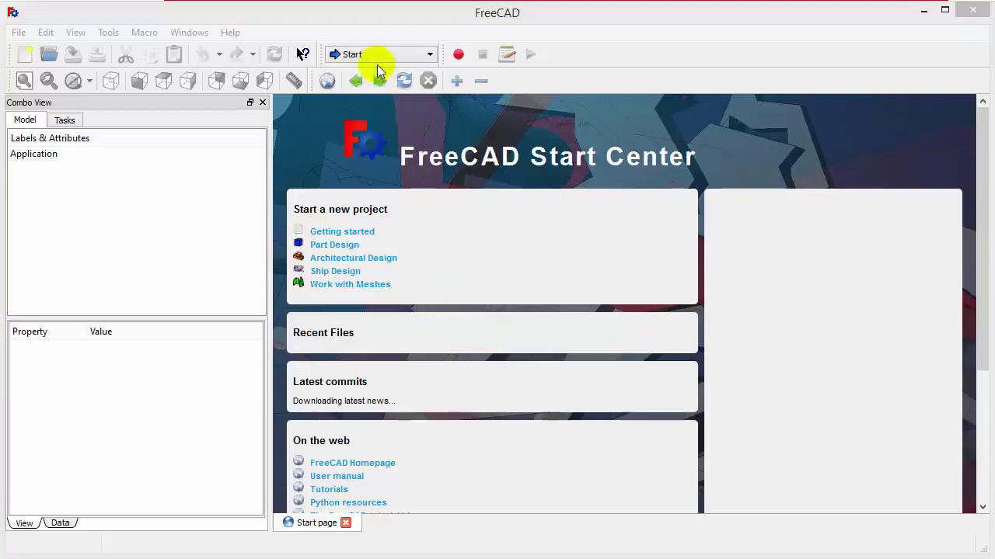
# Step: Switch FreeCAD to the Sketcher workbench from the workbench list
pyautogui.click(377, 54)
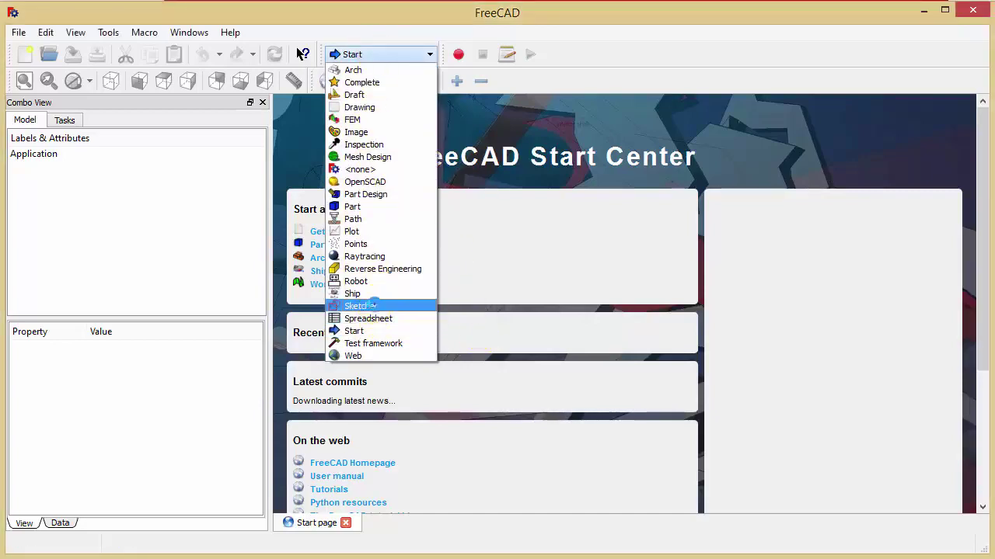
pyautogui.click(373, 306)
# Step: Create a new document and start a sketch, accepting the default plane orientation
pyautogui.click(24, 54)
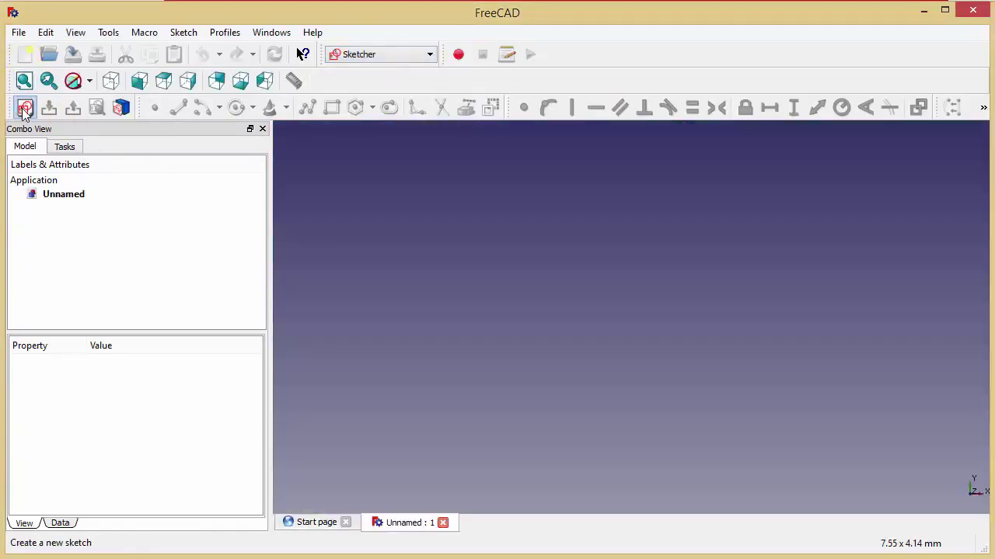
pyautogui.click(24, 110)
pyautogui.click(481, 350)
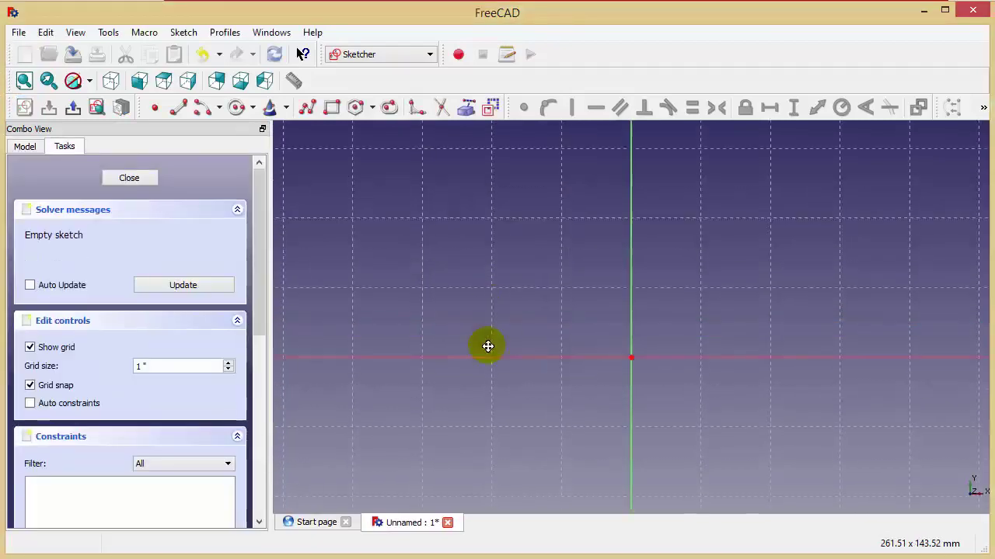
pyautogui.moveTo(488, 345)
pyautogui.mouseDown(button='middle')
pyautogui.moveTo(469, 393)
pyautogui.moveTo(551, 395)
pyautogui.mouseUp(button='middle')
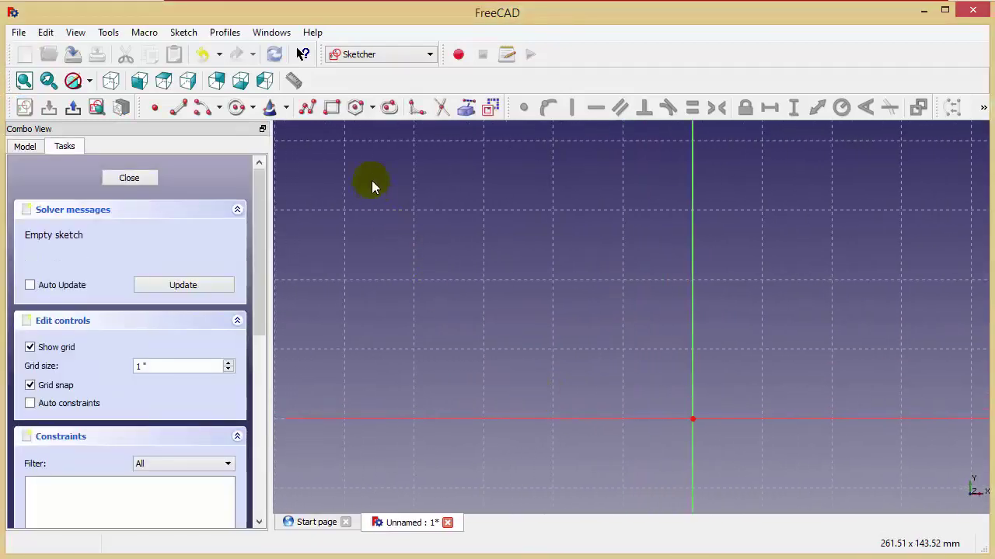
# Step: Draw a polyline from the upper-right point along the top, short left edge, slanted side and bottom
pyautogui.click(307, 107)
pyautogui.moveTo(627, 173); pyautogui.dragTo(634, 240, button='middle')
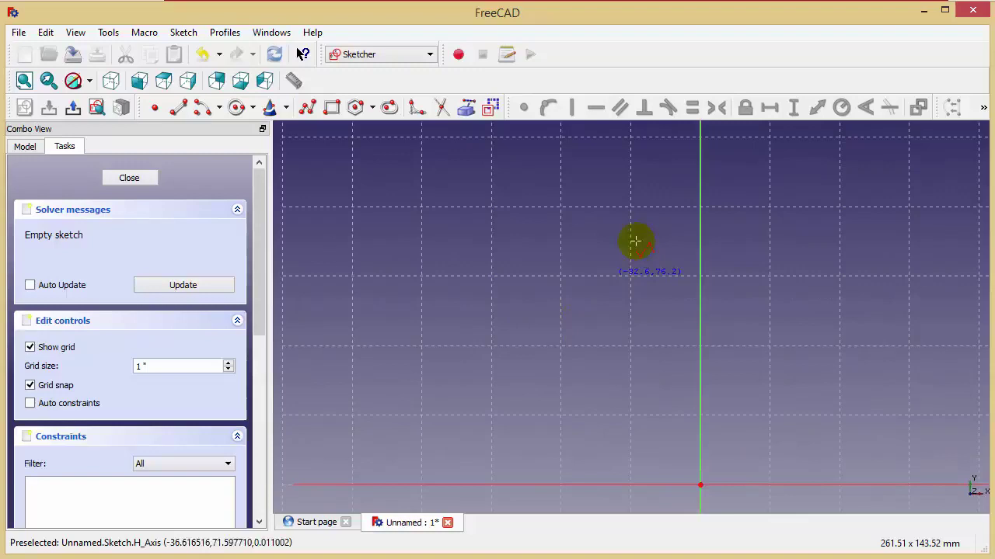
pyautogui.click(666, 177)
pyautogui.click(497, 173)
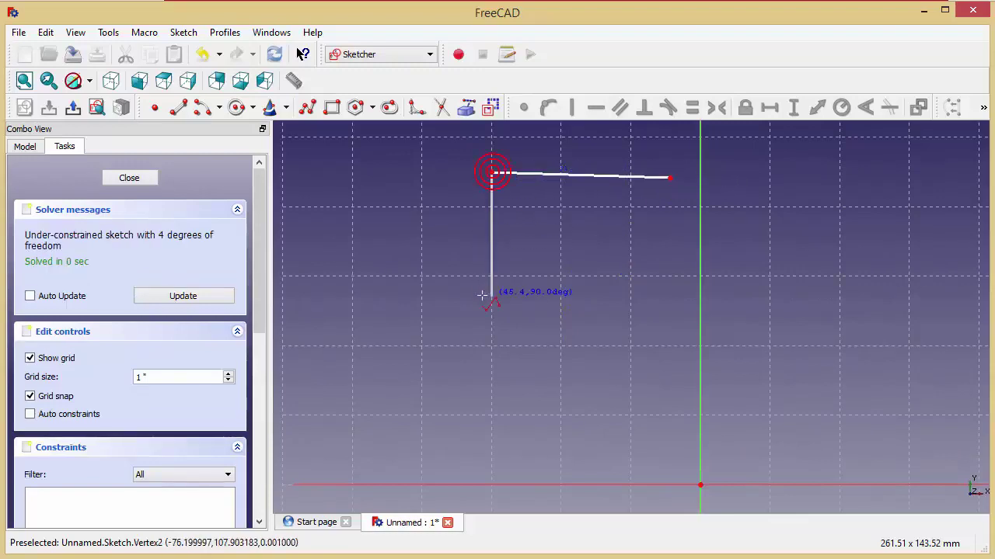
pyautogui.click(484, 264)
pyautogui.click(591, 442)
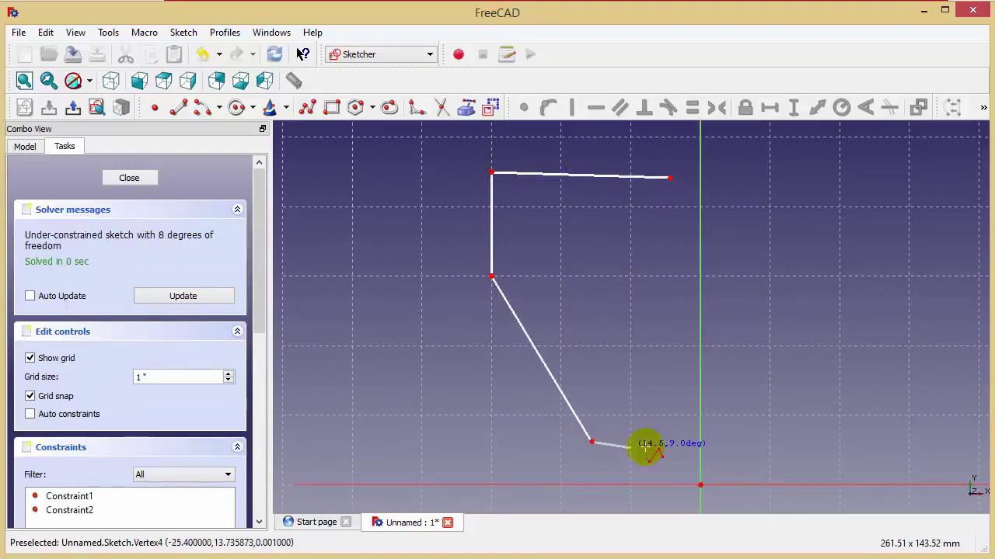
pyautogui.click(661, 445)
# Step: Continue the polyline up the right side, around the notch, and close it at the start point
pyautogui.click(661, 325)
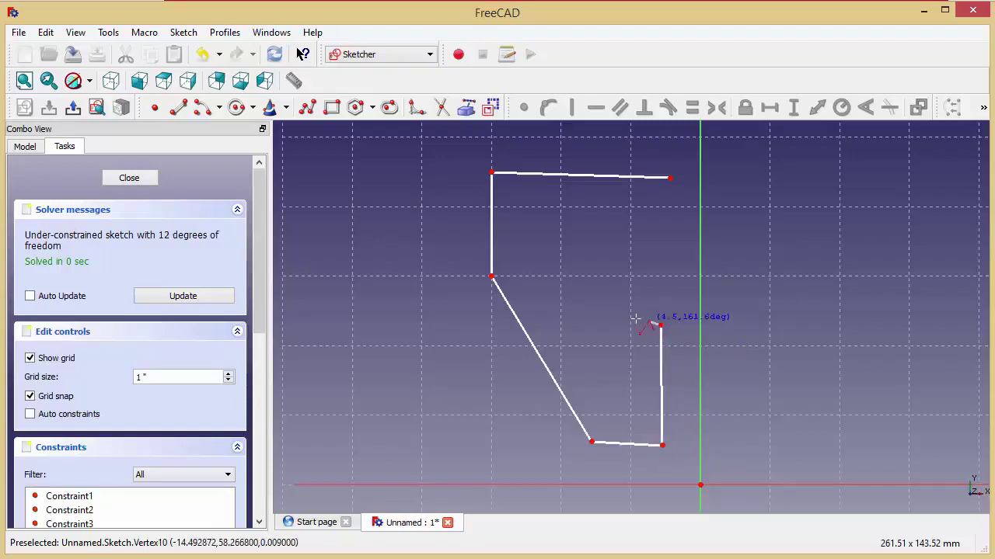
pyautogui.click(582, 309)
pyautogui.click(588, 225)
pyautogui.click(661, 222)
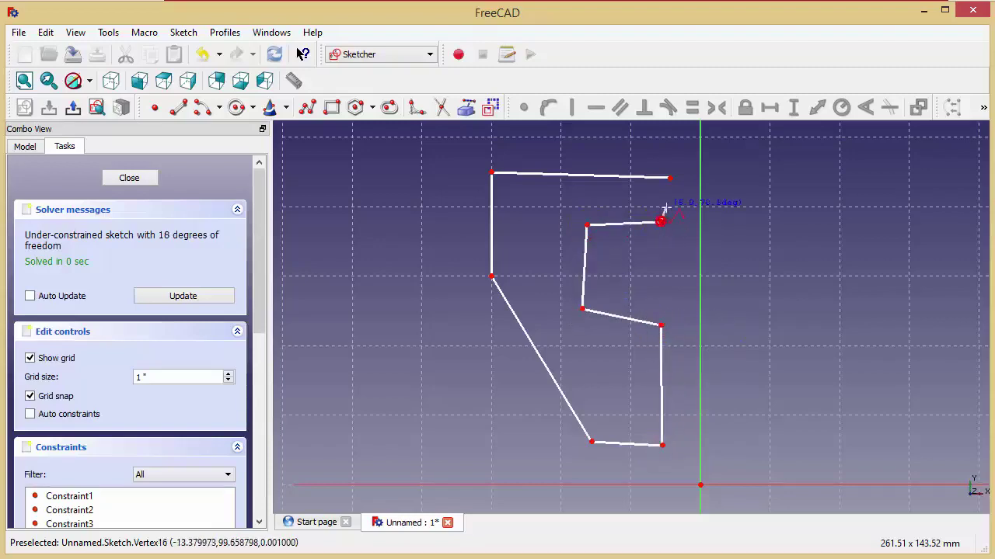
pyautogui.click(671, 180)
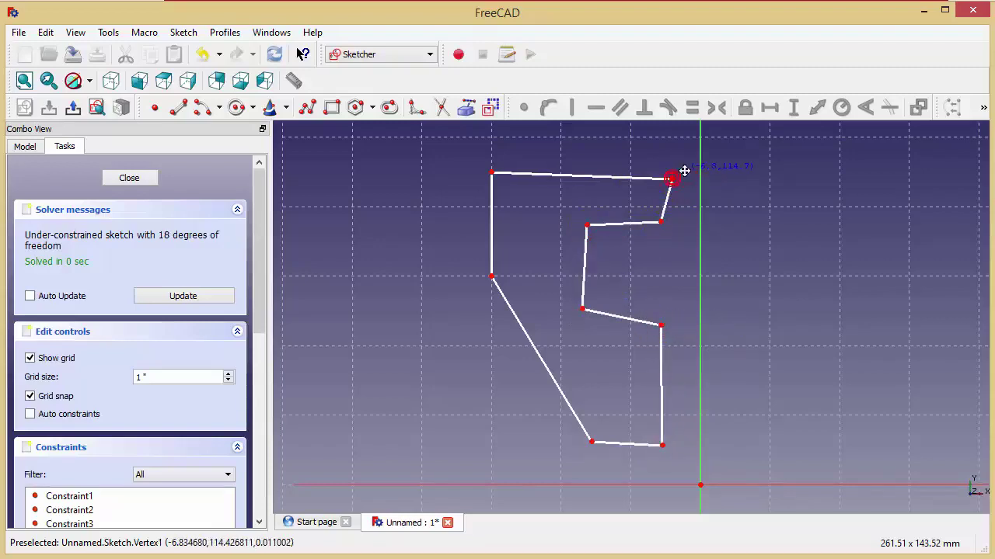
pyautogui.moveTo(684, 170); pyautogui.dragTo(701, 163, button='middle')
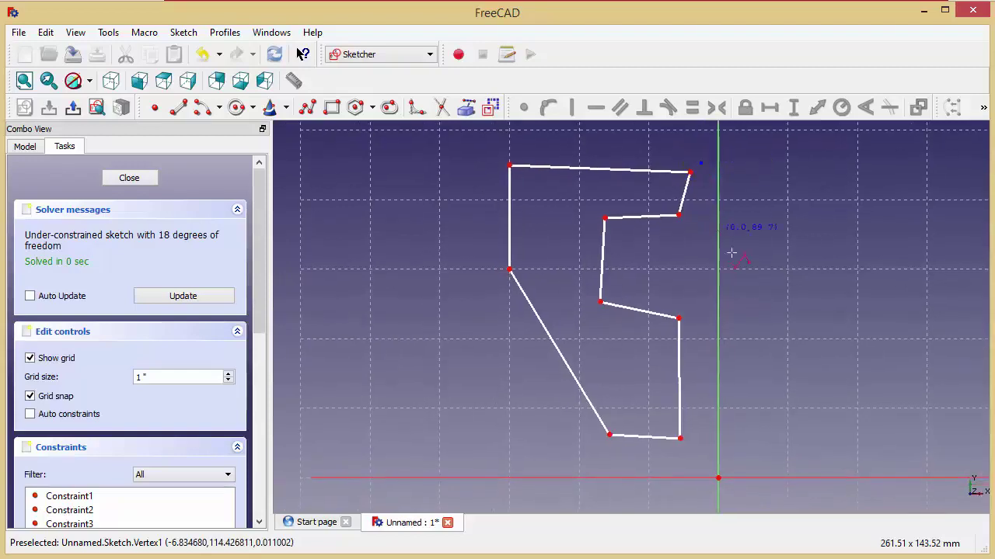
pyautogui.moveTo(731, 253)
pyautogui.mouseDown(button='middle')
pyautogui.moveTo(788, 412)
pyautogui.moveTo(763, 414)
pyautogui.mouseUp(button='middle')
# Step: Make the bottom, top and both notch horizontal edges exactly horizontal
pyautogui.scroll(-1, 788, 412)
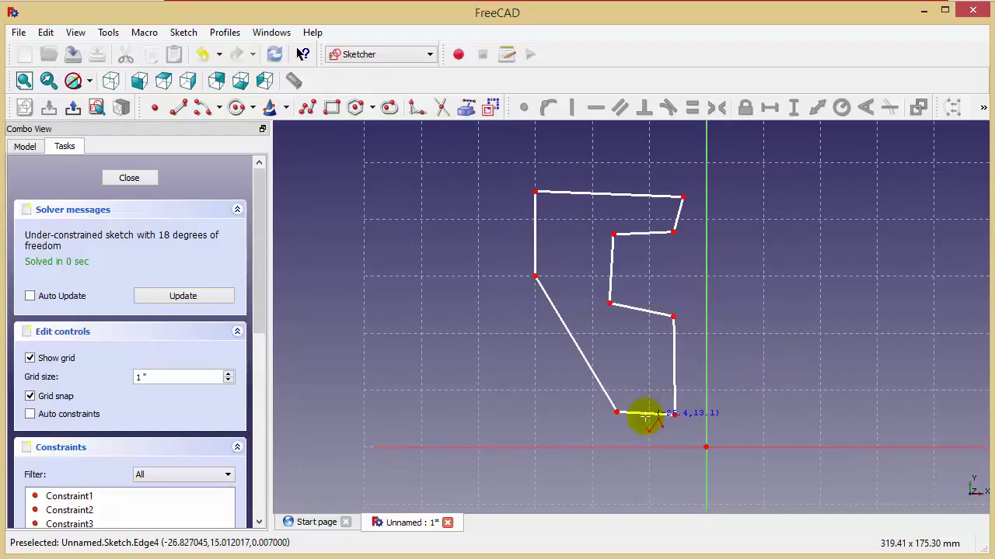
pyautogui.moveTo(830, 277); pyautogui.dragTo(817, 296, button='middle')
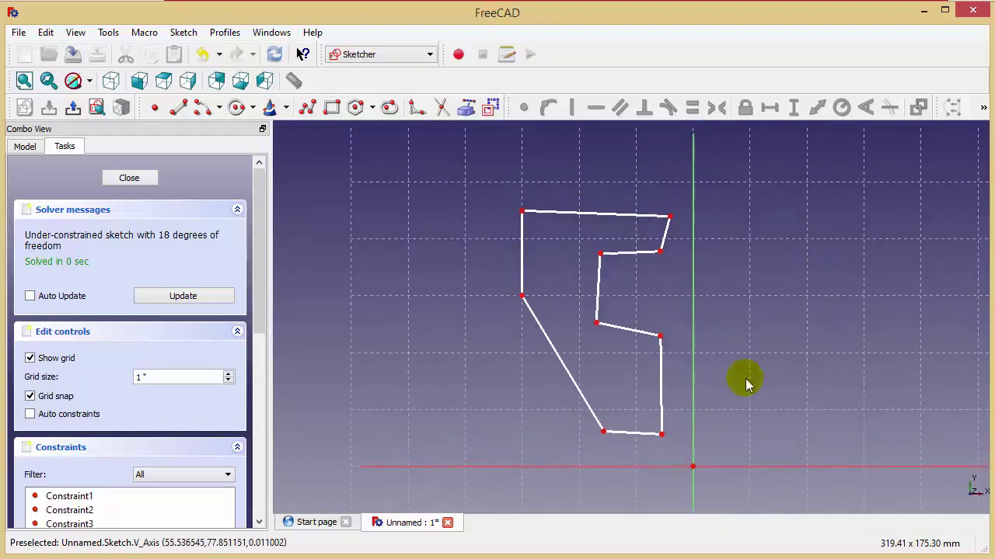
pyautogui.click(641, 433)
pyautogui.click(595, 212)
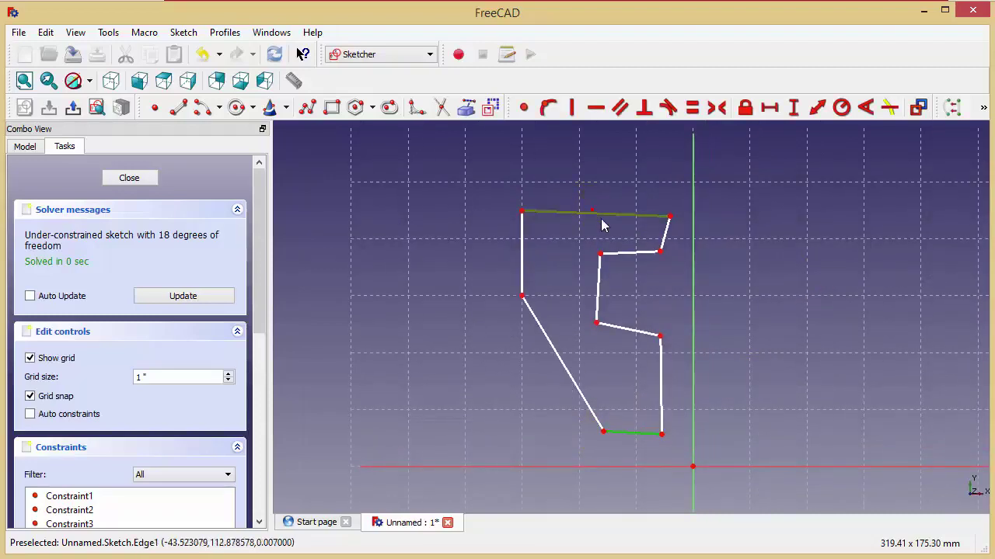
pyautogui.click(624, 258)
pyautogui.click(627, 328)
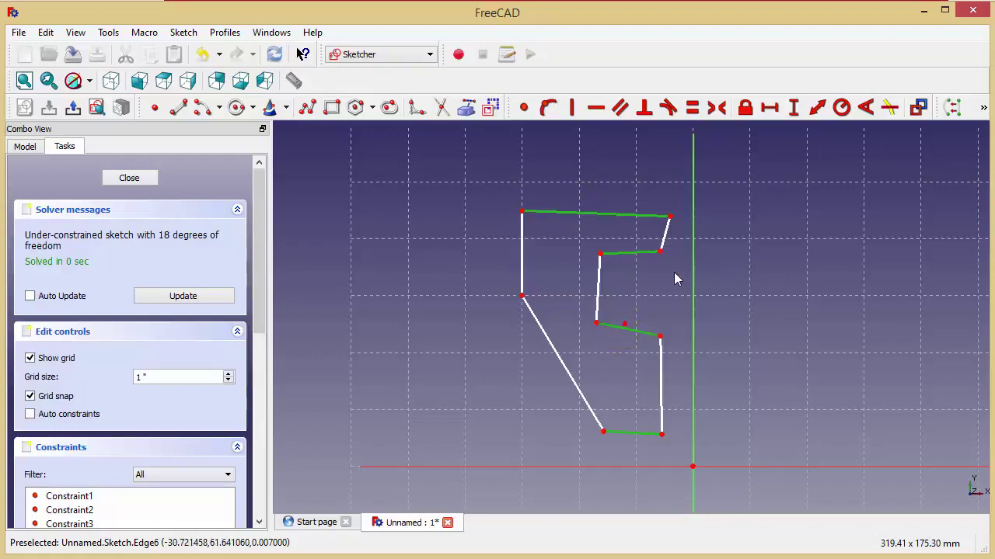
pyautogui.click(596, 107)
# Step: Make the left edge, notch inner edge and both right-side edges exactly vertical
pyautogui.click(558, 279)
pyautogui.click(521, 245)
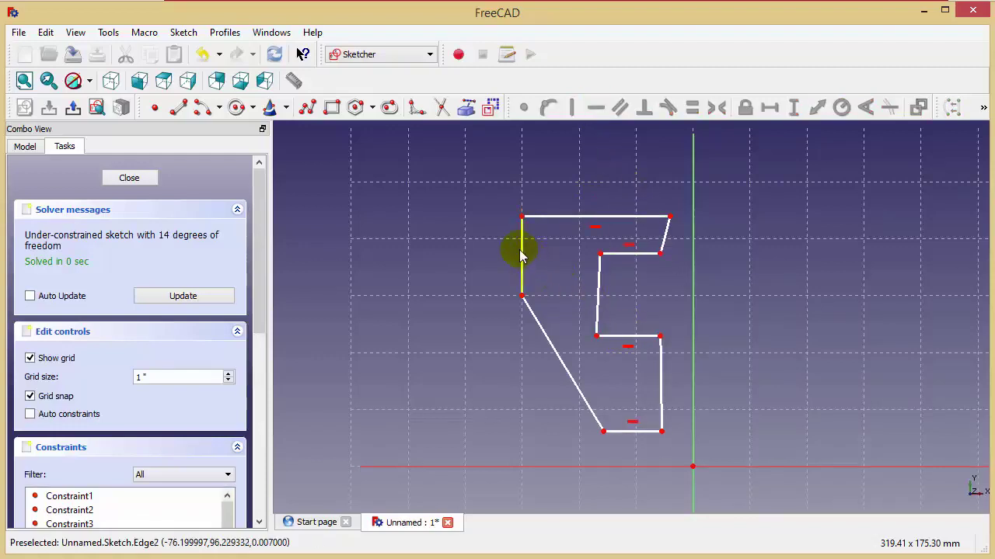
pyautogui.click(598, 279)
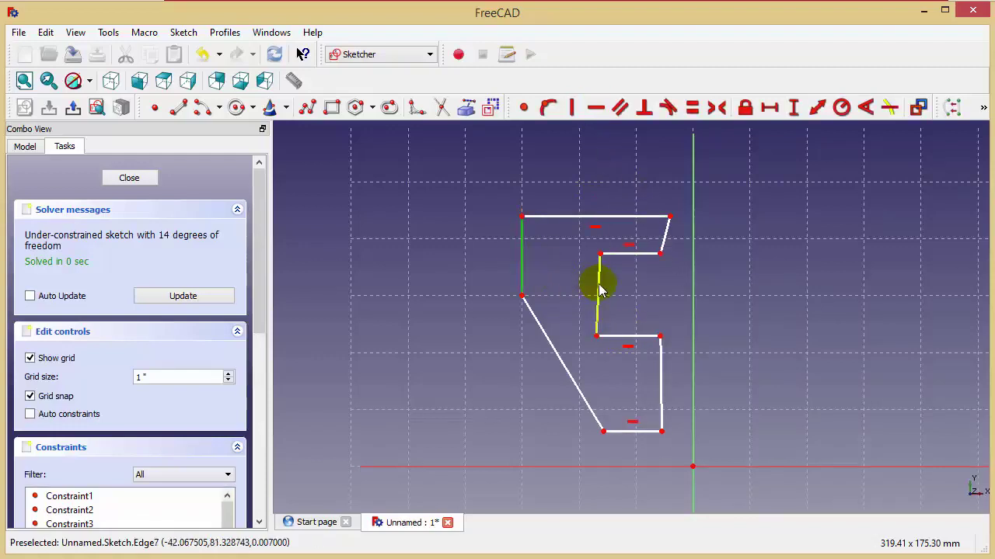
pyautogui.click(661, 358)
pyautogui.click(662, 238)
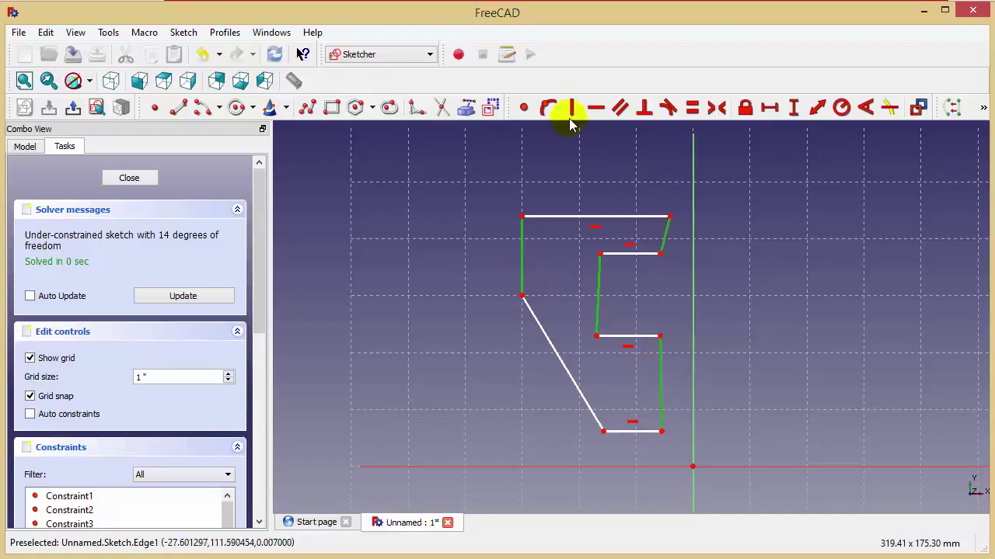
pyautogui.click(572, 107)
pyautogui.moveTo(667, 306); pyautogui.dragTo(664, 295, button='middle')
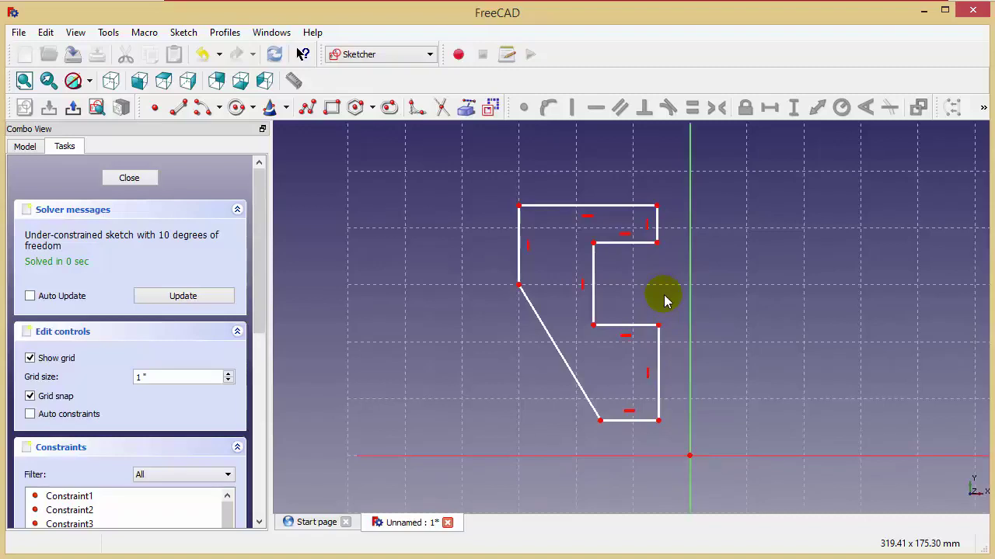
# Step: Put the outline's top-right corner on the vertical axis with a 0 horizontal distance
pyautogui.click(657, 207)
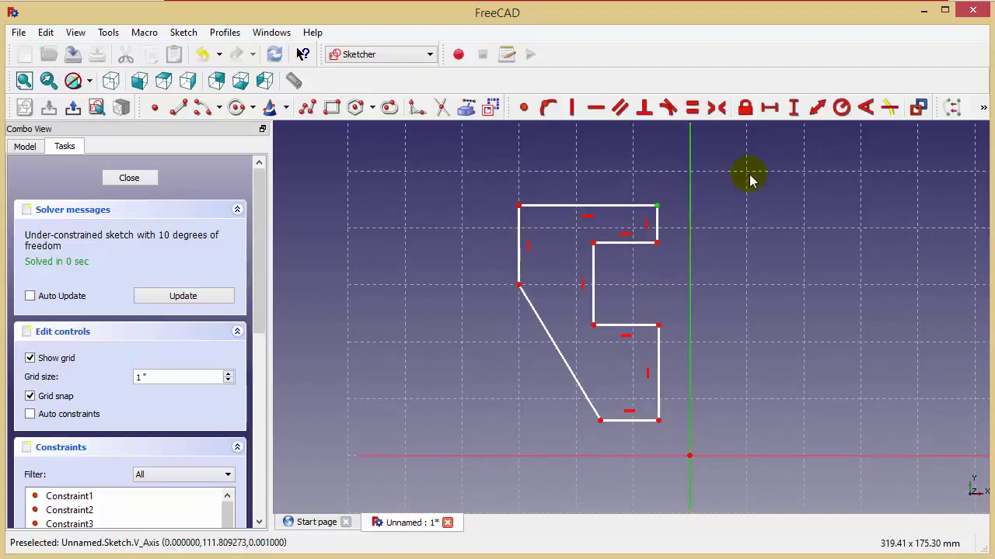
pyautogui.click(765, 114)
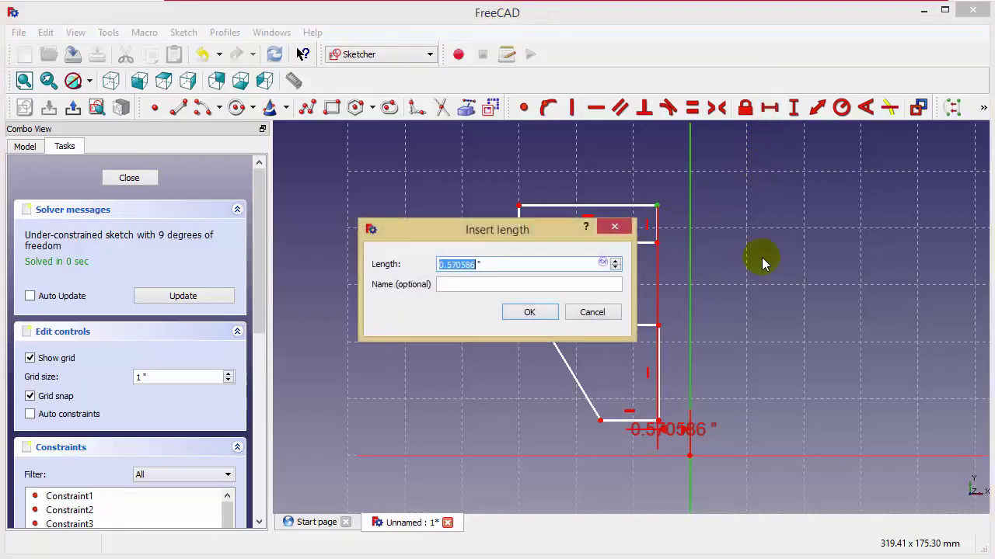
pyautogui.write('0')
pyautogui.press('Return')
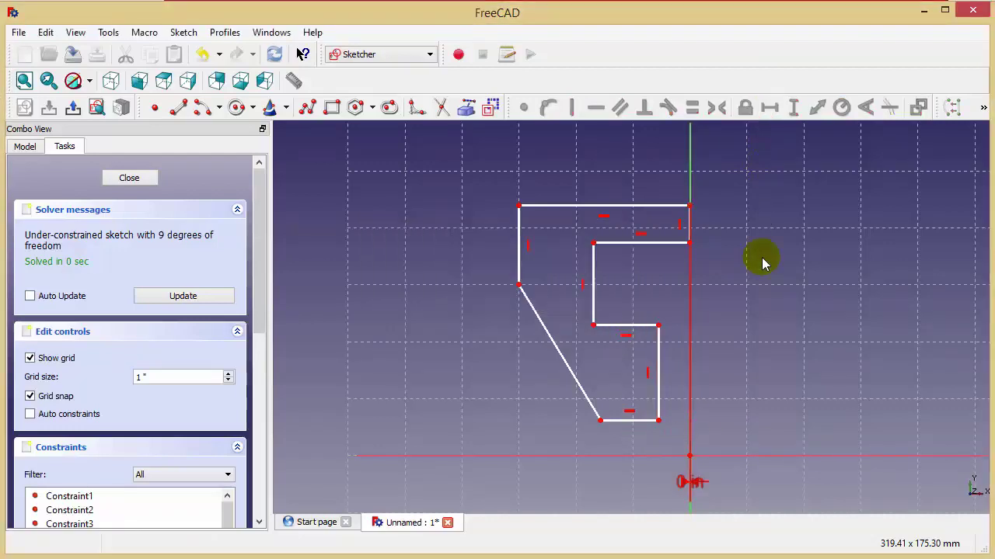
pyautogui.moveTo(762, 262); pyautogui.dragTo(727, 245, button='middle')
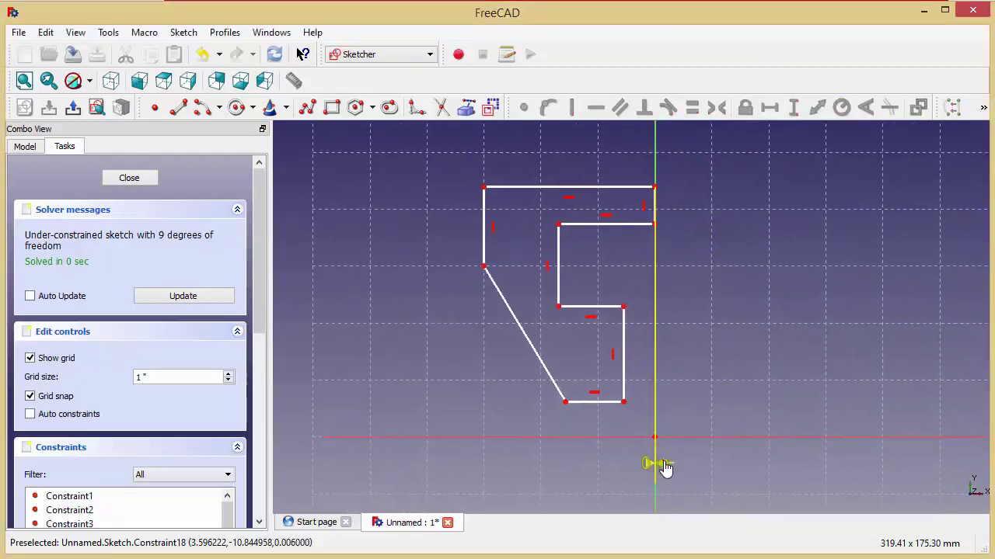
pyautogui.moveTo(662, 465); pyautogui.dragTo(795, 460)
pyautogui.moveTo(755, 280); pyautogui.dragTo(762, 264, button='middle')
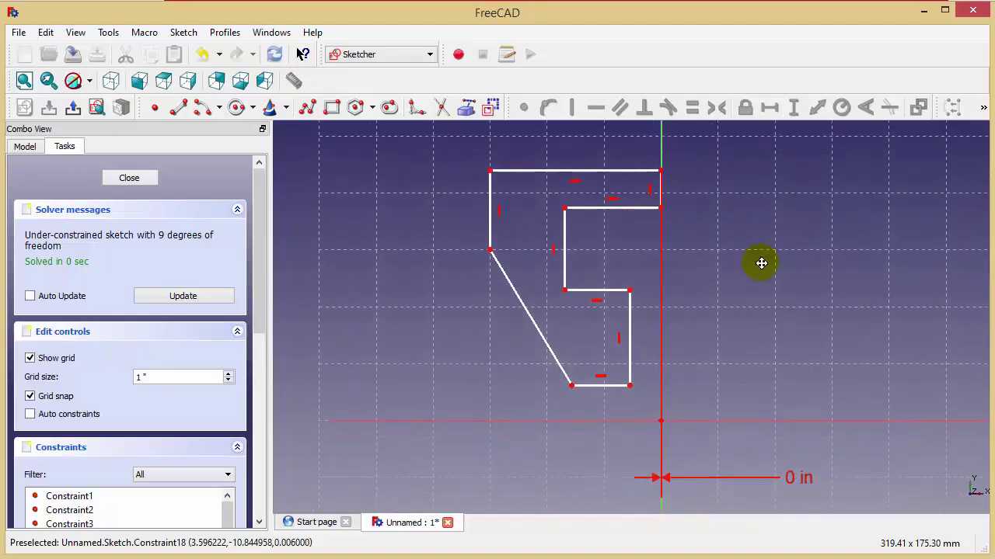
# Step: Set the notch's lower-right corner 0.5" from the axis and pull the slanted edge further left
pyautogui.click(631, 289)
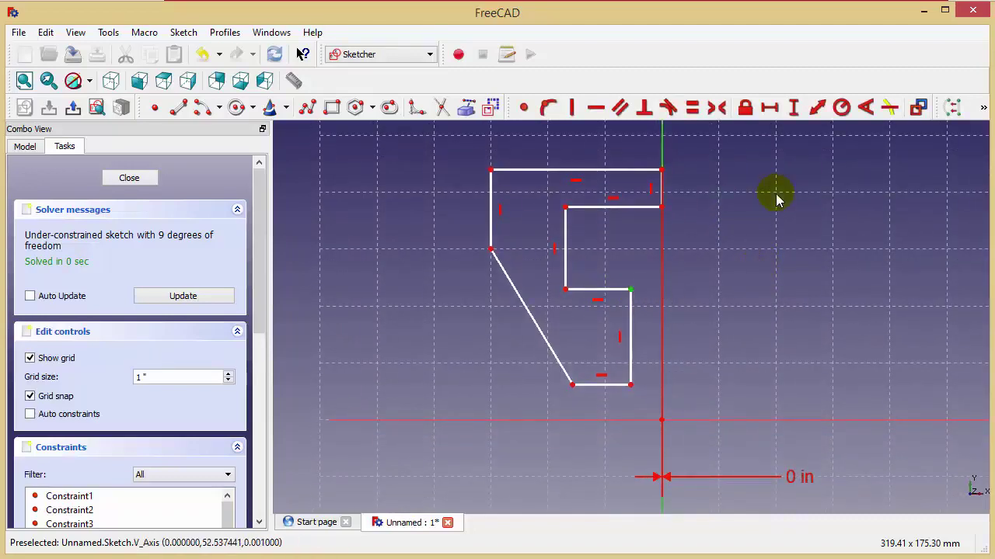
pyautogui.click(769, 108)
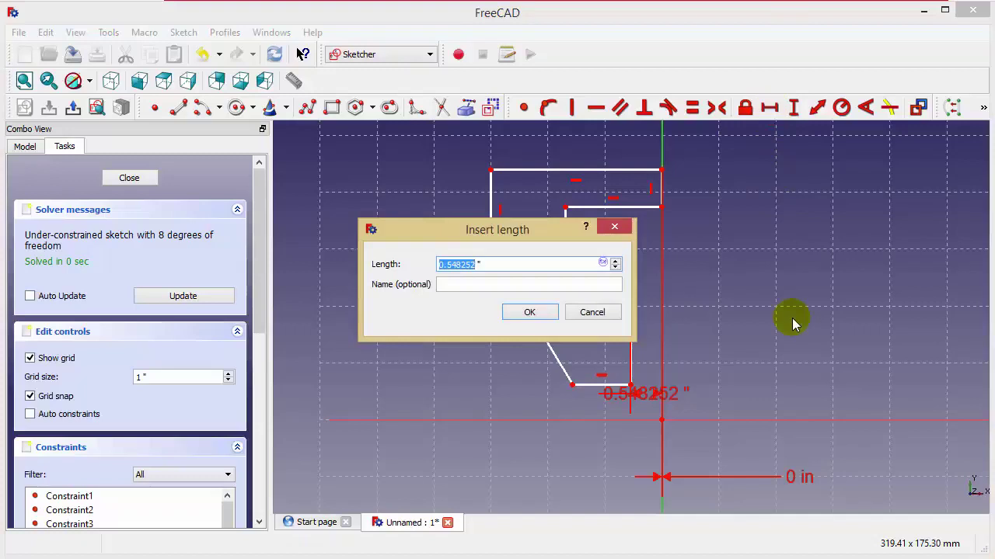
pyautogui.press('Return')
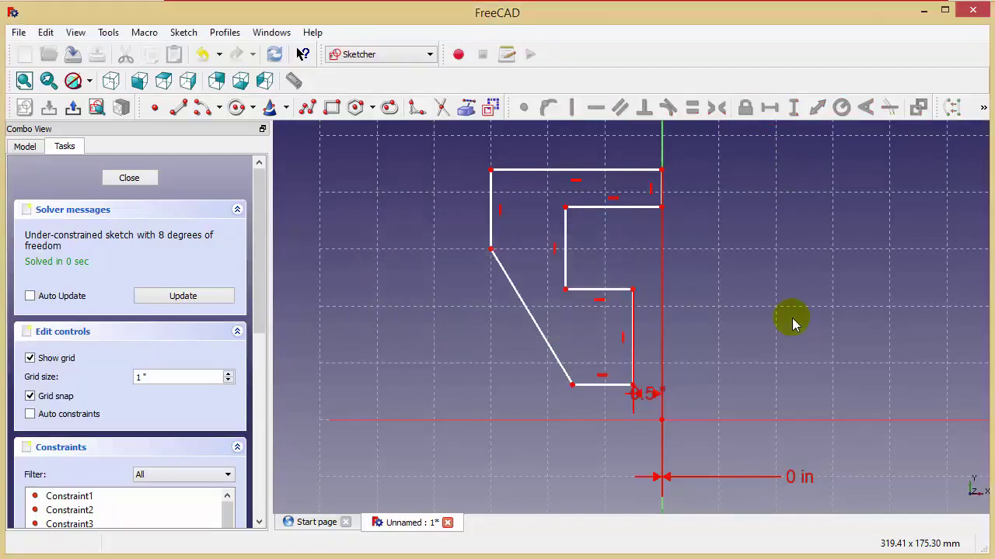
pyautogui.moveTo(699, 404)
pyautogui.mouseDown()
pyautogui.moveTo(781, 395)
pyautogui.moveTo(798, 422)
pyautogui.mouseUp()
pyautogui.moveTo(565, 373)
pyautogui.mouseDown()
pyautogui.moveTo(518, 386)
pyautogui.moveTo(477, 359)
pyautogui.mouseUp()
pyautogui.moveTo(493, 326); pyautogui.dragTo(520, 365, button='middle')
pyautogui.moveTo(355, 408); pyautogui.dragTo(386, 356, button='middle')
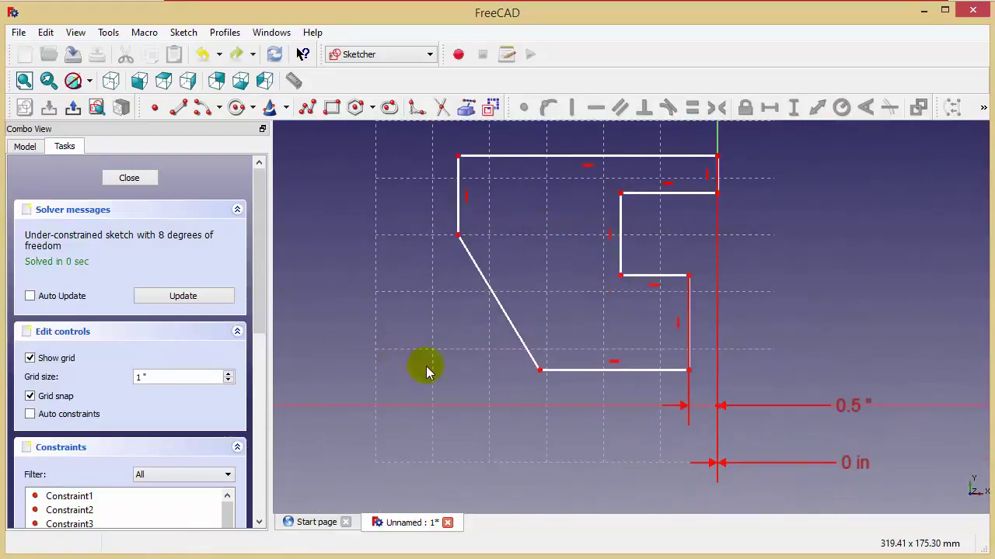
pyautogui.click(557, 371)
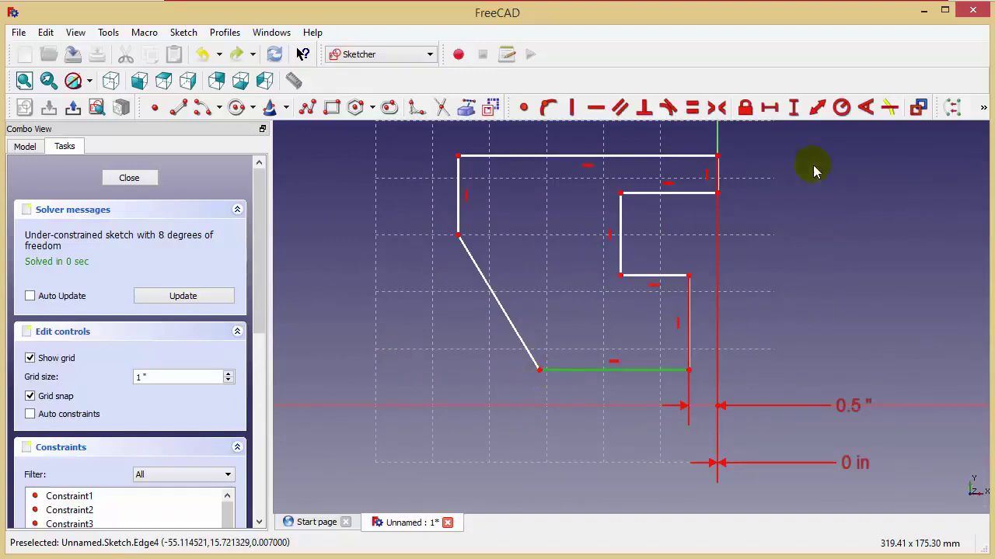
# Step: Give the bottom edge a 1" horizontal length
pyautogui.click(769, 107)
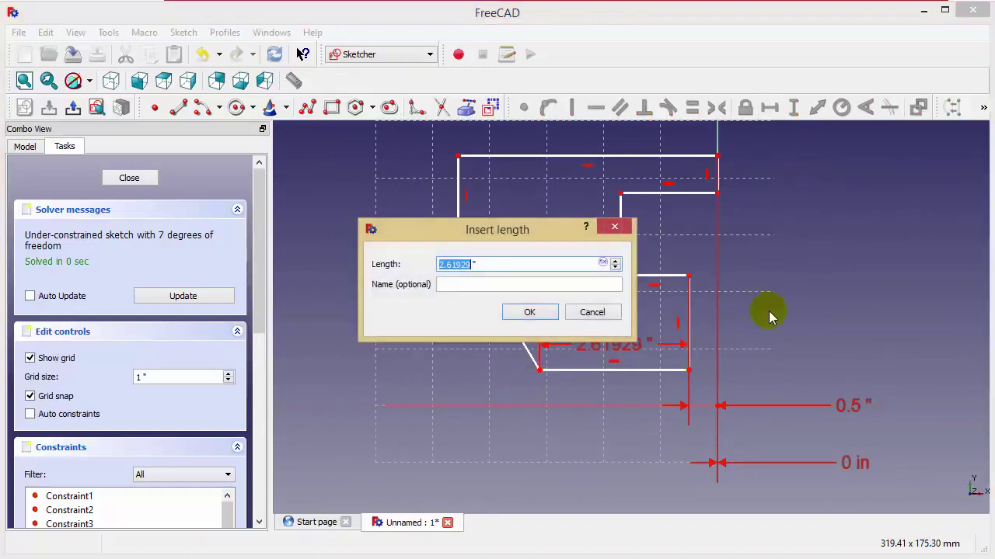
pyautogui.write('1')
pyautogui.press('Return')
pyautogui.moveTo(770, 327); pyautogui.dragTo(776, 348, button='middle')
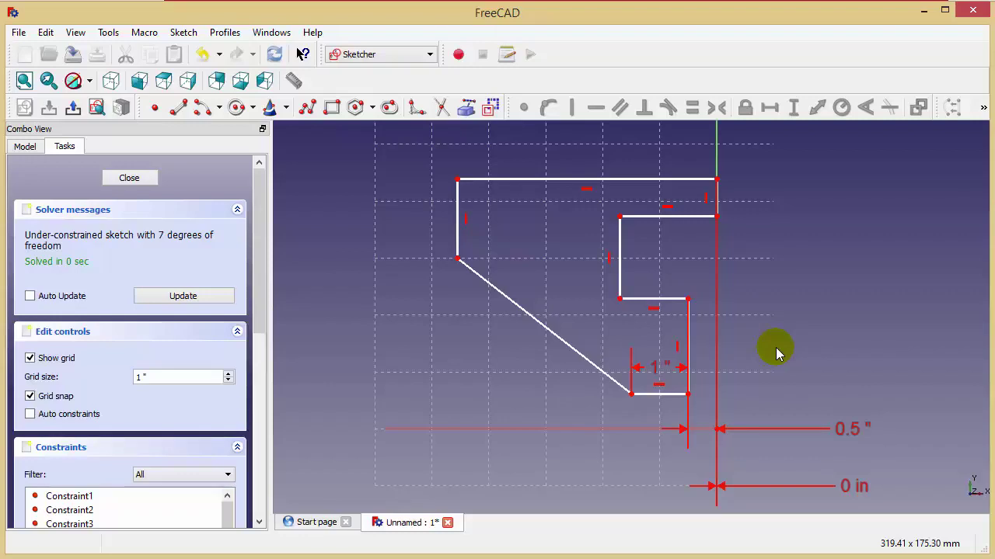
# Step: Set a 1.5" horizontal distance from the top-left corner to the cutout's inner corner
pyautogui.moveTo(535, 219); pyautogui.dragTo(544, 259, button='middle')
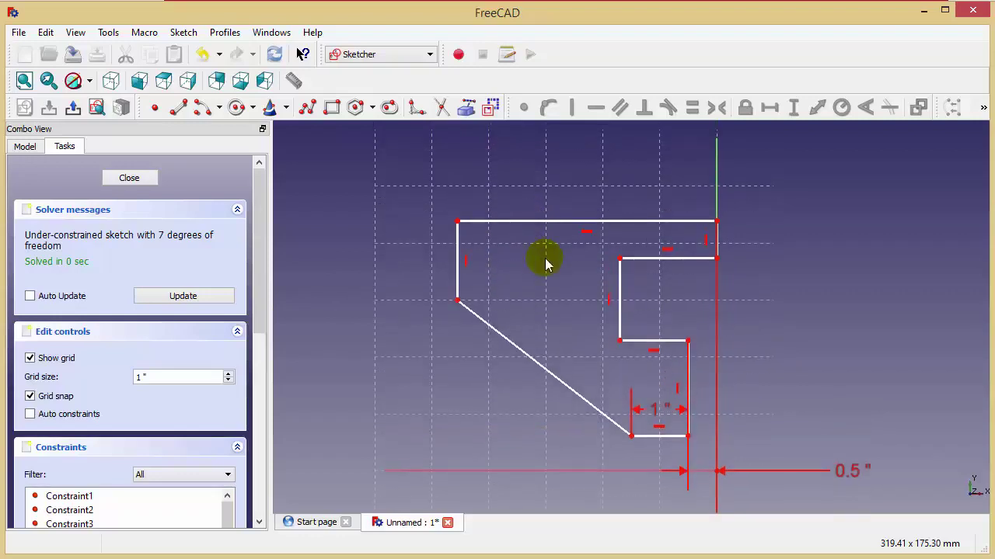
pyautogui.click(457, 222)
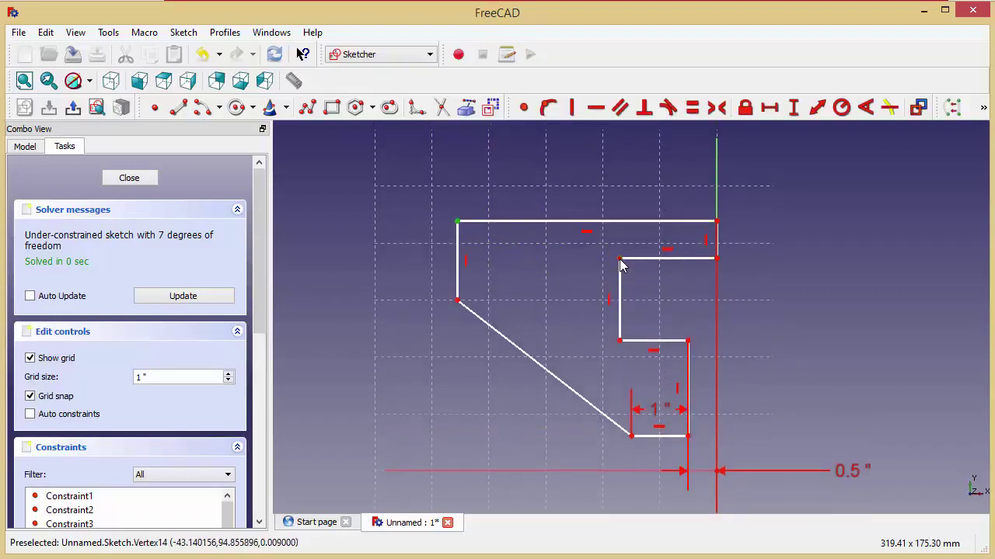
pyautogui.click(768, 109)
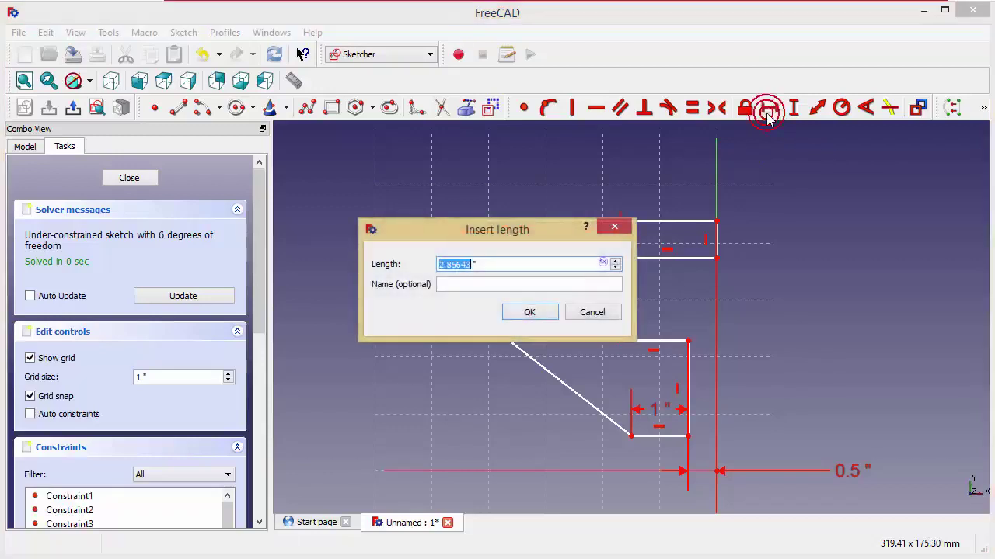
pyautogui.write('.5')
pyautogui.press('Return')
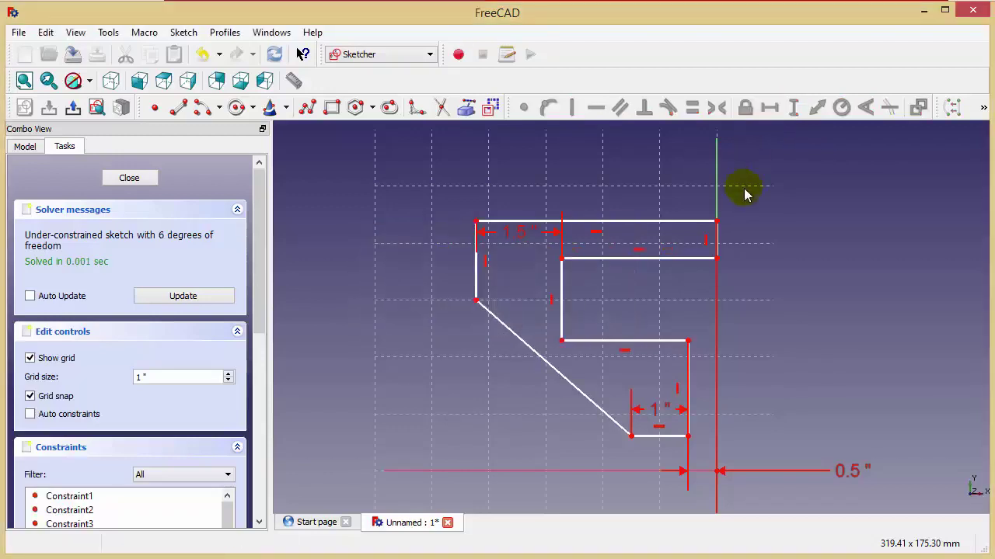
pyautogui.moveTo(841, 331); pyautogui.dragTo(852, 328, button='middle')
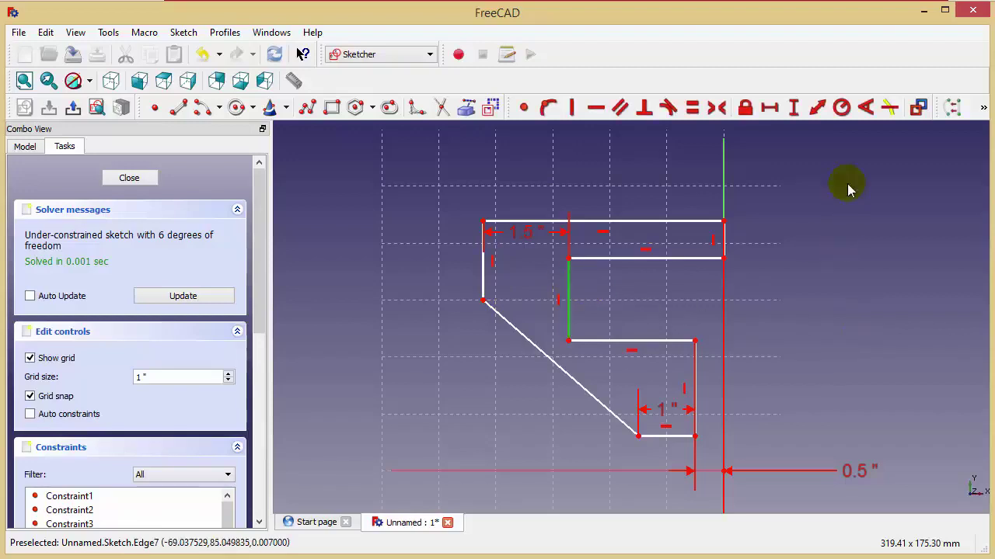
# Step: Give the cutout's inner edge and the short left edge each a 1" vertical distance
pyautogui.click(793, 108)
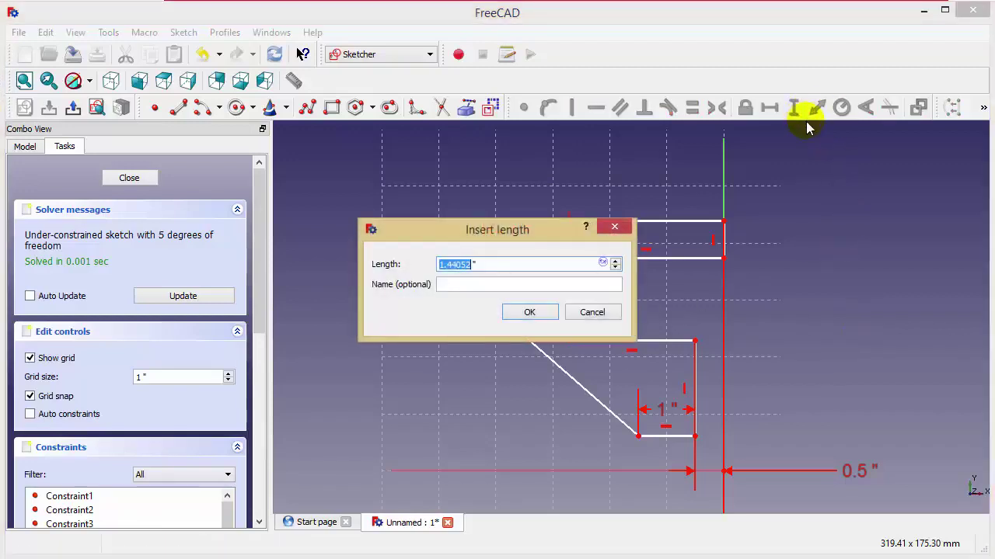
pyautogui.press('Return')
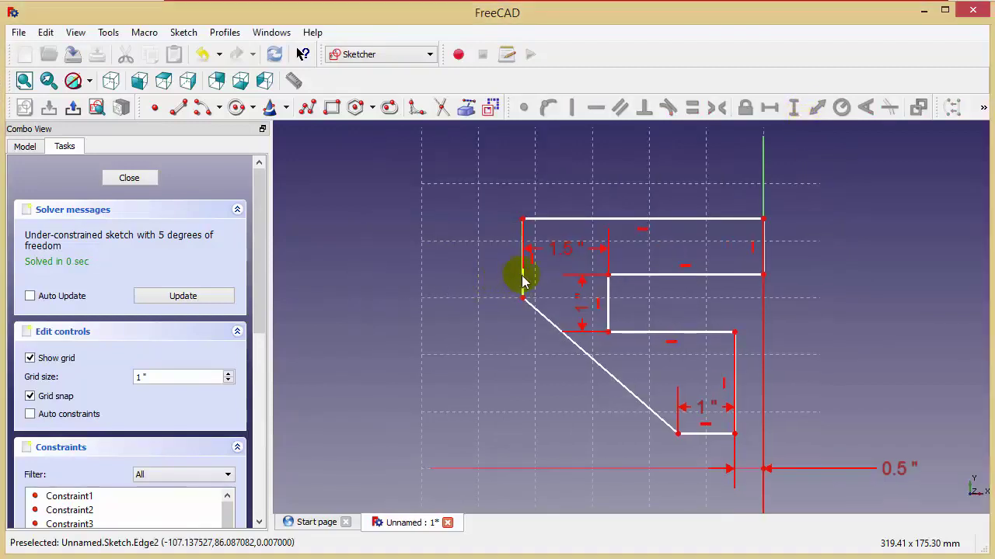
pyautogui.click(520, 281)
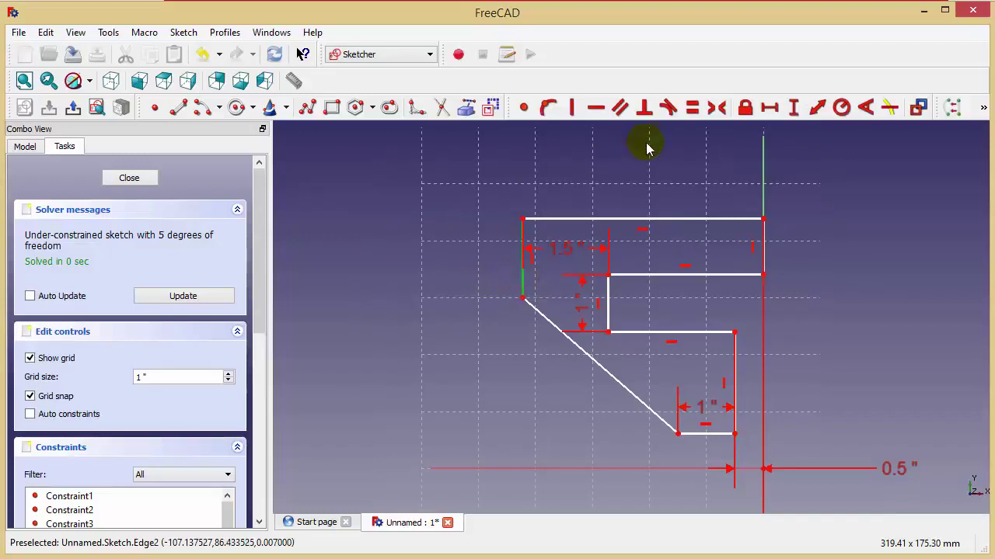
pyautogui.click(793, 107)
pyautogui.write('1')
pyautogui.press('Return')
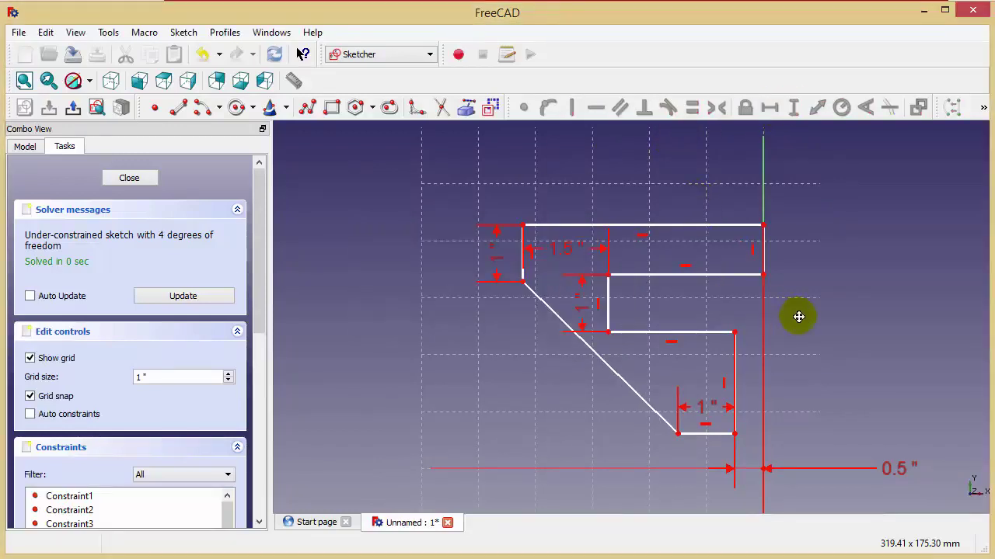
# Step: Set the top edge's horizontal length to 3.25"
pyautogui.click(703, 226)
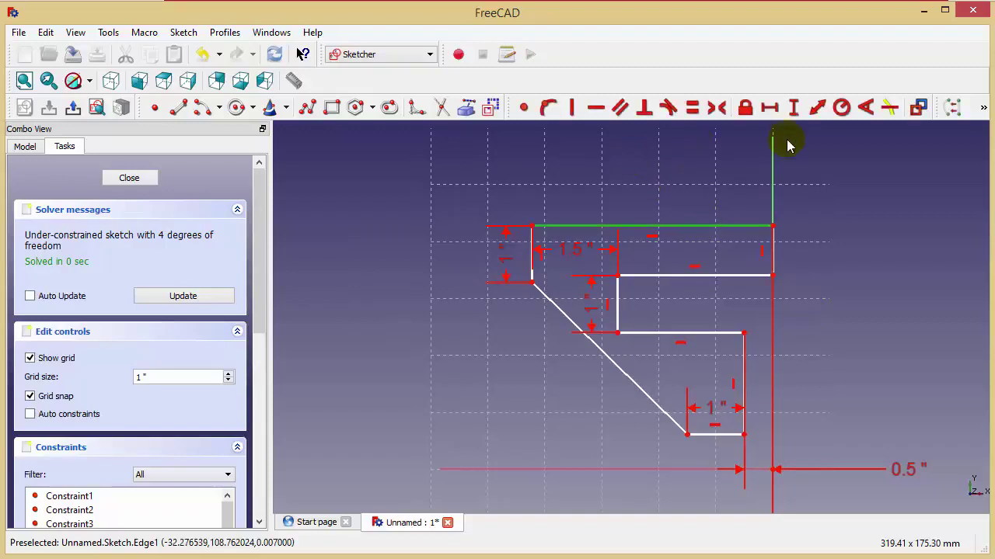
pyautogui.click(769, 107)
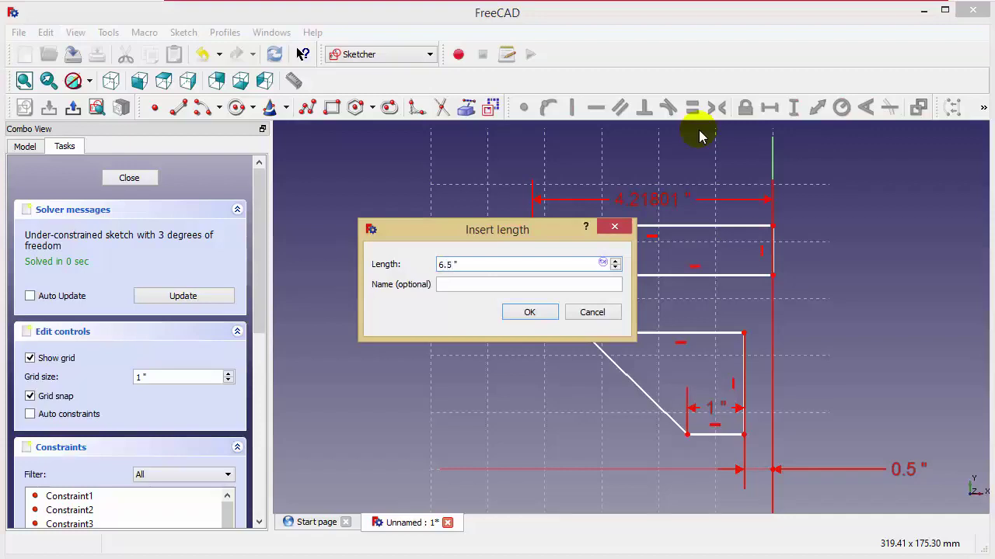
pyautogui.write('2')
pyautogui.press('Return')
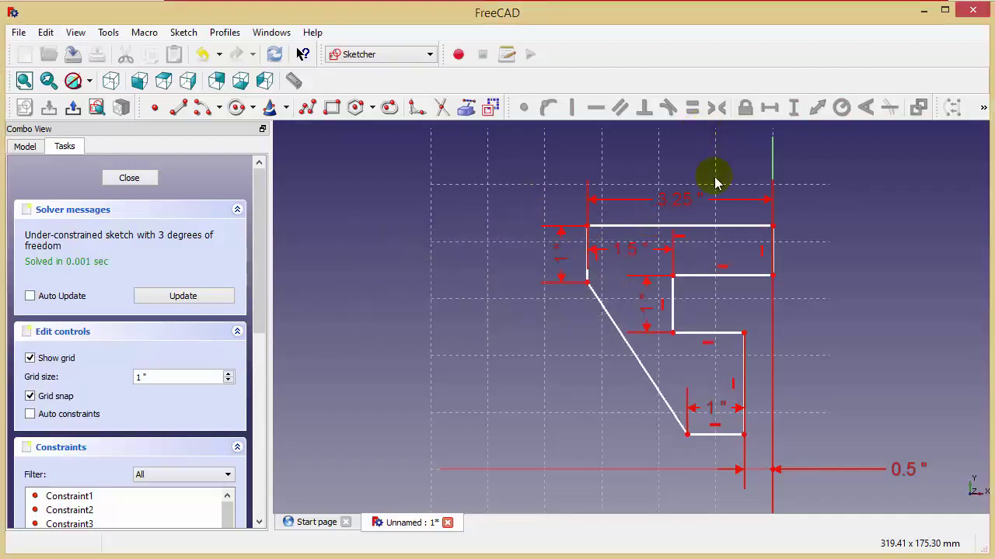
# Step: Reshape the diagonal edge and make the left and right short vertical edges equal
pyautogui.moveTo(627, 283); pyautogui.dragTo(584, 279, button='middle')
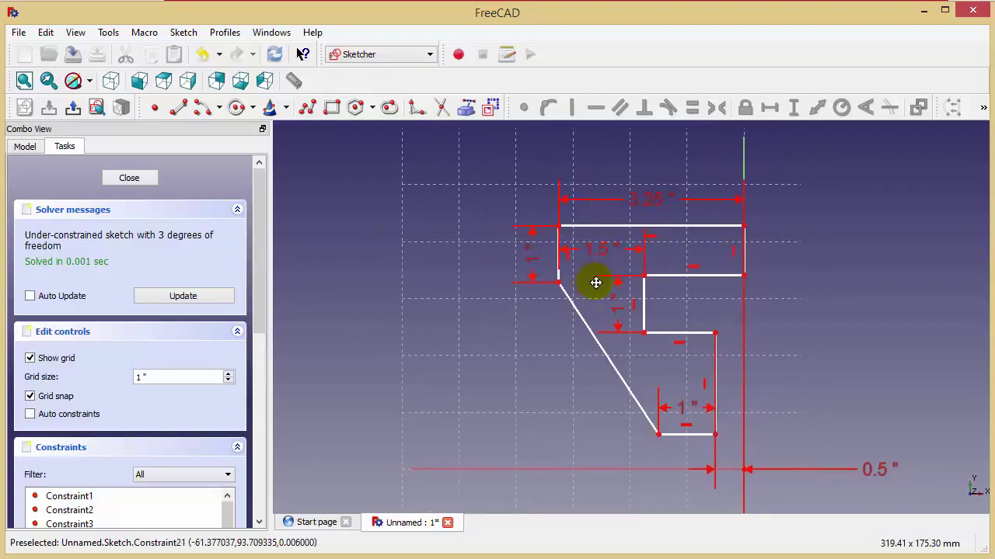
pyautogui.moveTo(576, 329)
pyautogui.mouseDown()
pyautogui.moveTo(494, 348)
pyautogui.moveTo(485, 315)
pyautogui.mouseUp()
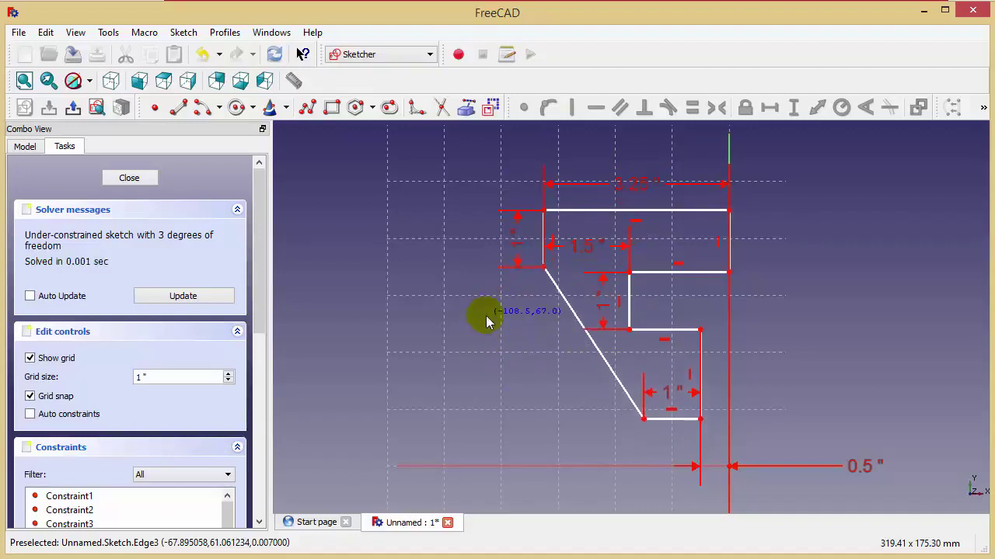
pyautogui.click(544, 234)
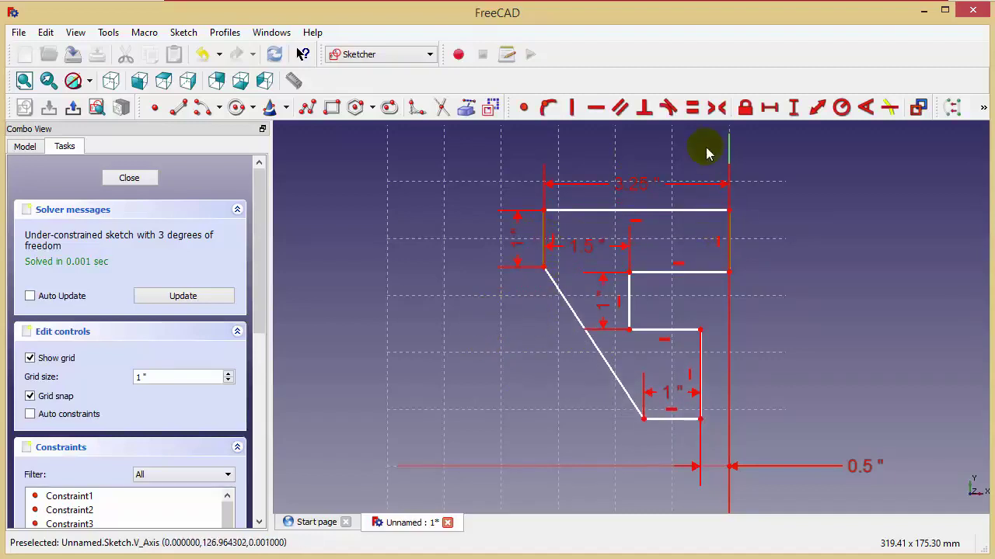
pyautogui.click(692, 108)
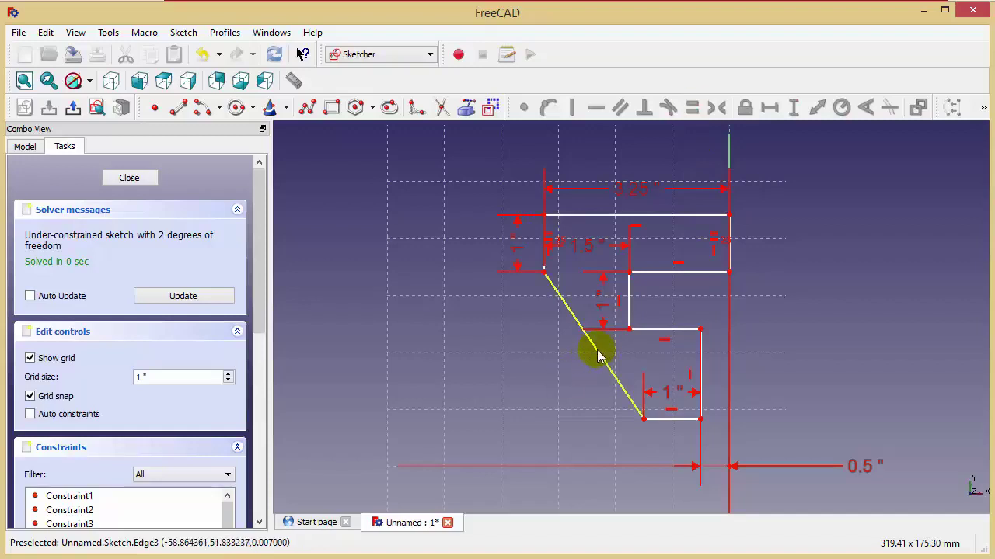
pyautogui.moveTo(598, 356); pyautogui.dragTo(523, 325)
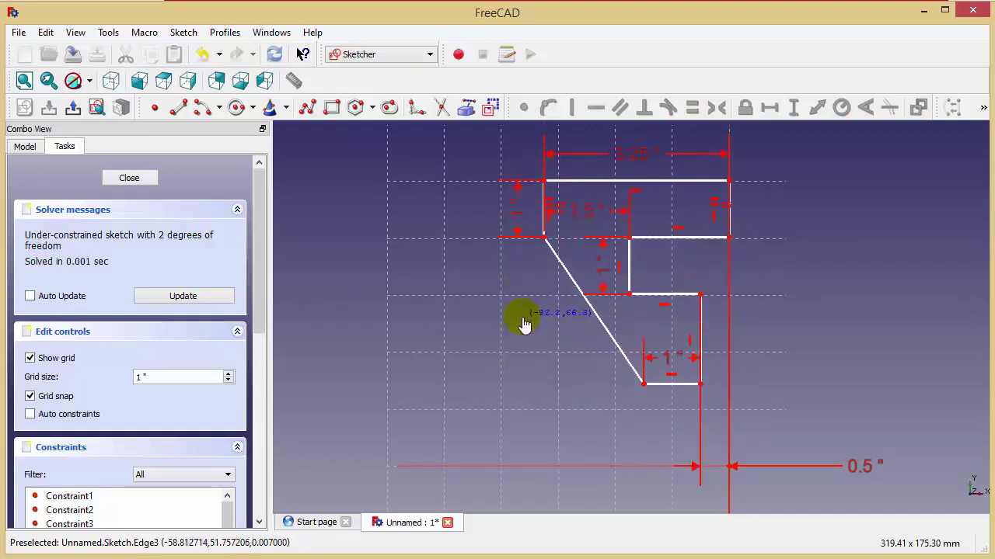
# Step: Place the bottom-right corner on the horizontal axis with a 0 vertical distance
pyautogui.moveTo(524, 325); pyautogui.dragTo(483, 347)
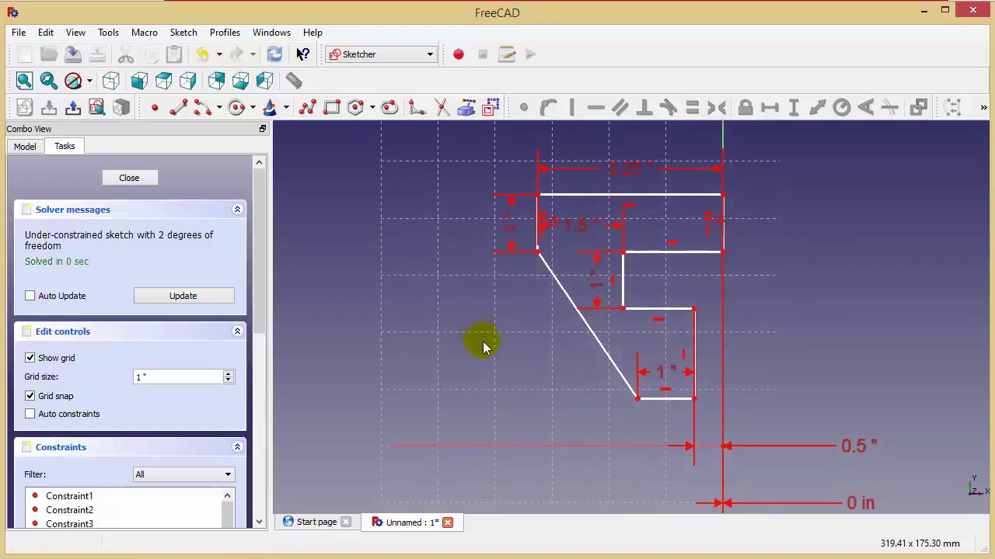
pyautogui.click(694, 399)
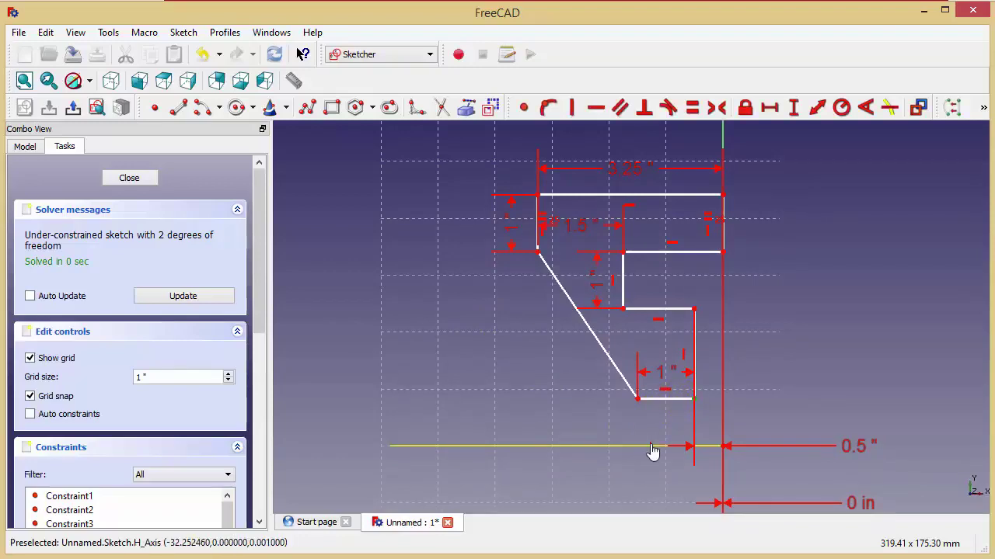
pyautogui.click(651, 447)
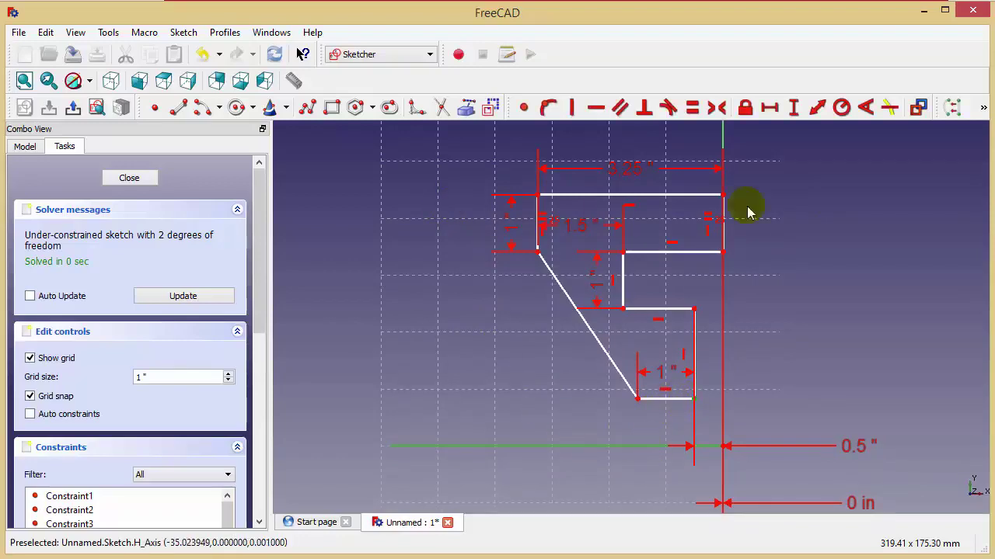
pyautogui.click(794, 107)
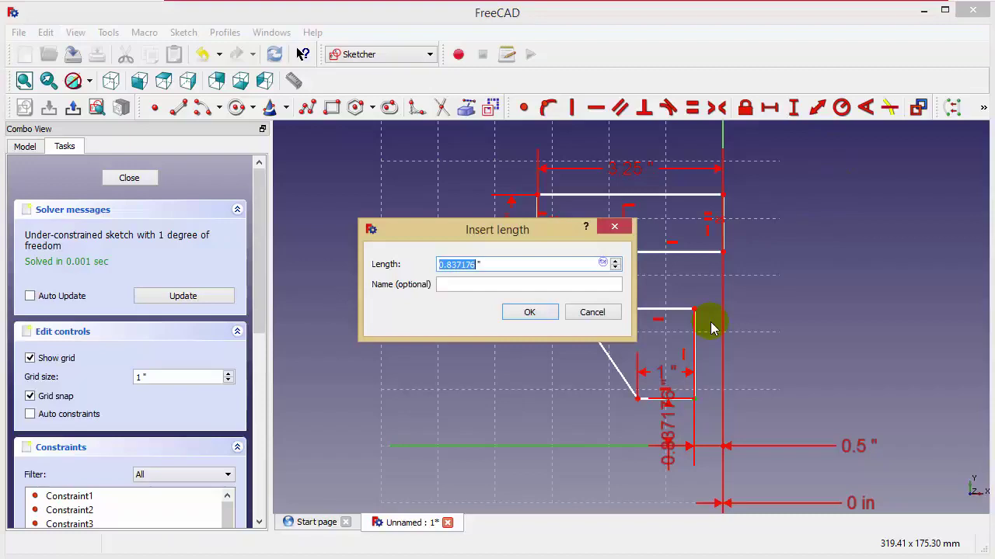
pyautogui.write('0')
pyautogui.press('Return')
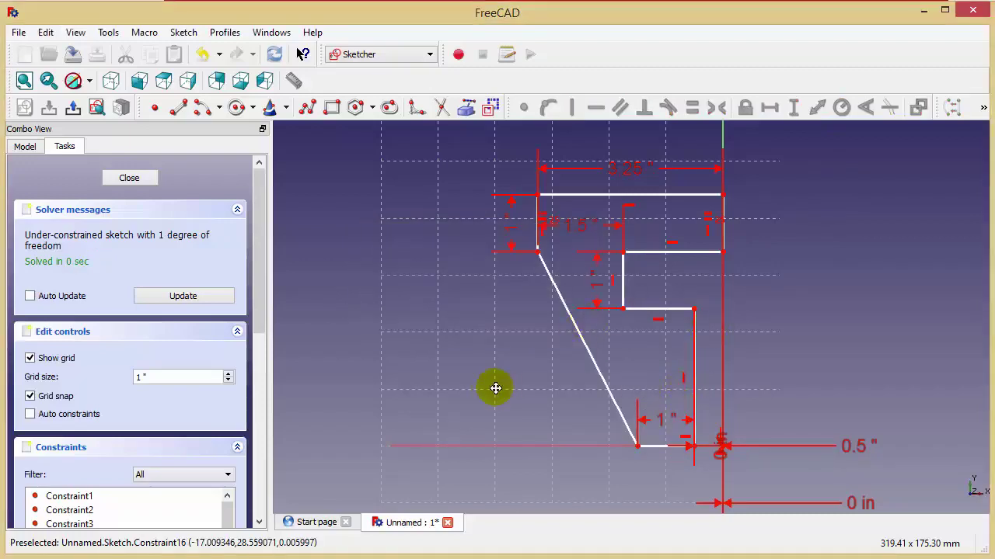
# Step: Drag the diagonal edge to test the one remaining degree of freedom
pyautogui.moveTo(496, 388); pyautogui.dragTo(465, 381, button='middle')
pyautogui.click(568, 359)
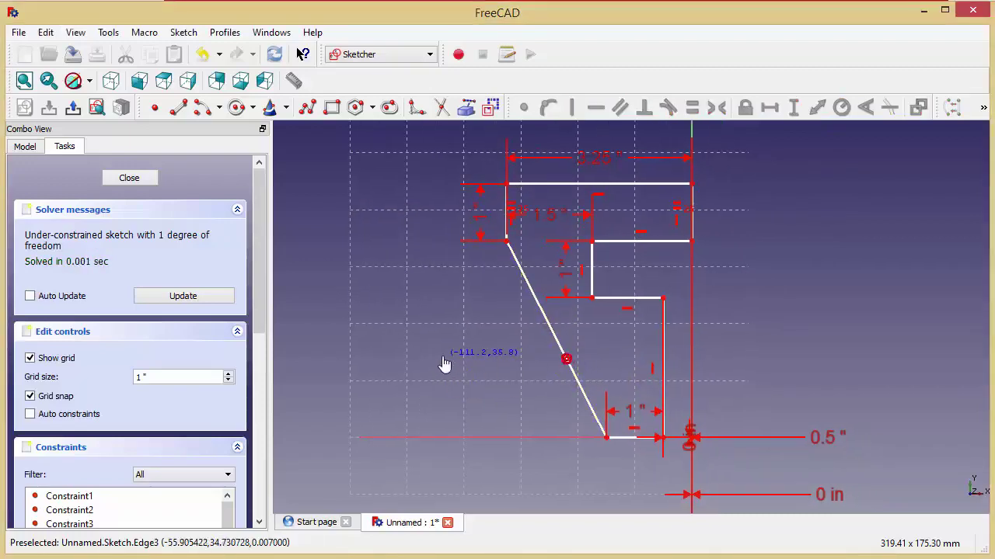
pyautogui.moveTo(443, 363)
pyautogui.mouseDown()
pyautogui.moveTo(472, 266)
pyautogui.moveTo(486, 355)
pyautogui.moveTo(506, 295)
pyautogui.moveTo(506, 371)
pyautogui.moveTo(519, 311)
pyautogui.mouseUp()
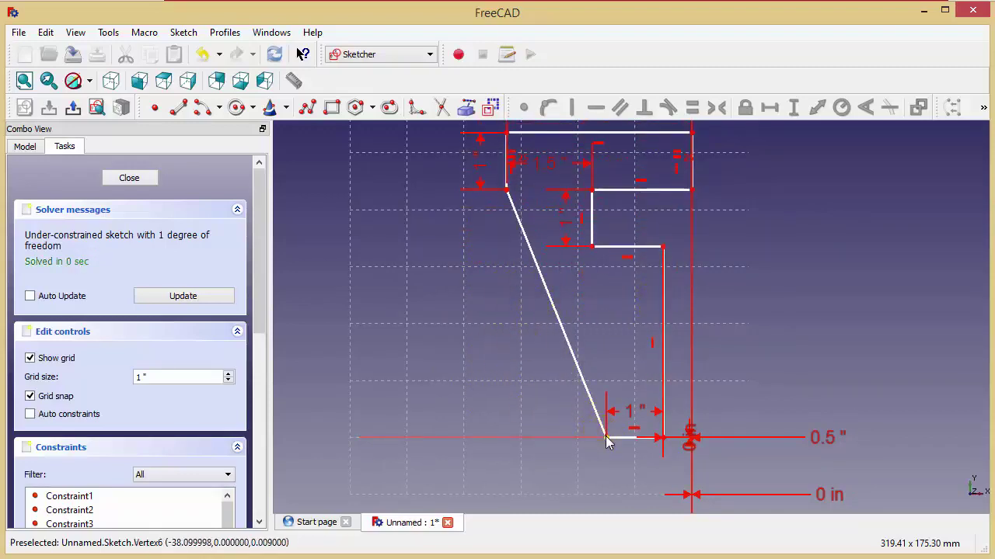
pyautogui.scroll(-1, 606, 440)
pyautogui.scroll(1, 474, 334)
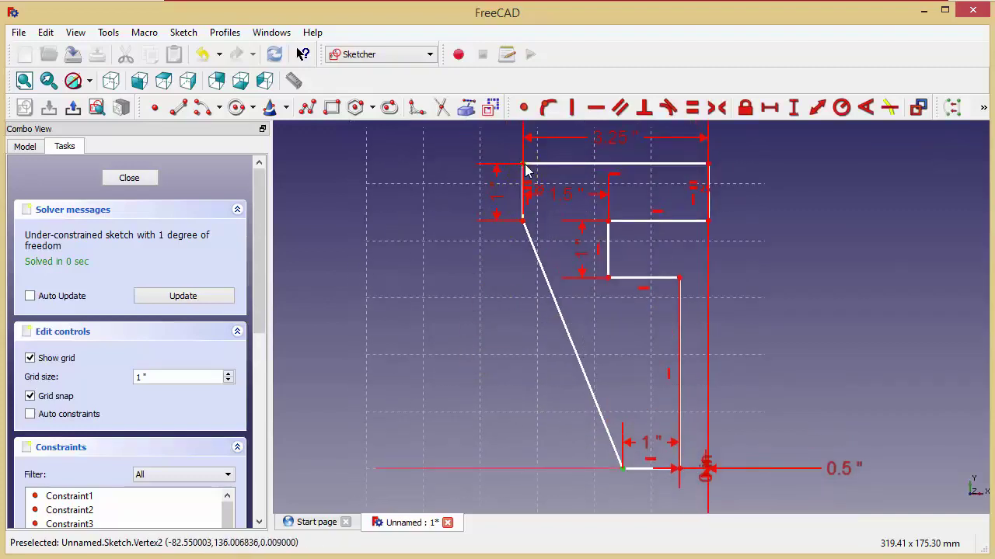
# Step: Add a 4" overall height dimension and tidy the dimension labels around the profile
pyautogui.click(794, 112)
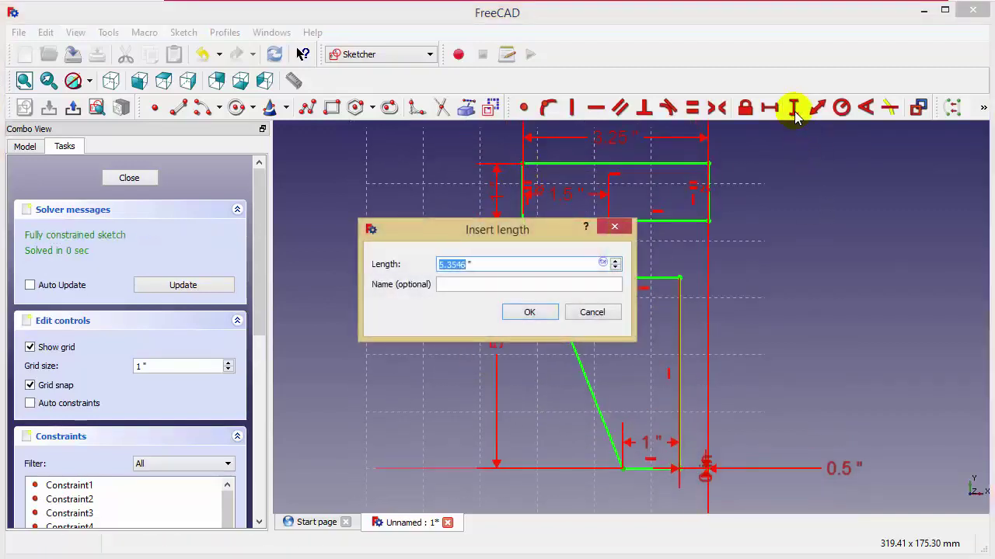
pyautogui.write('4')
pyautogui.press('Return')
pyautogui.moveTo(495, 282); pyautogui.dragTo(405, 265, button='middle')
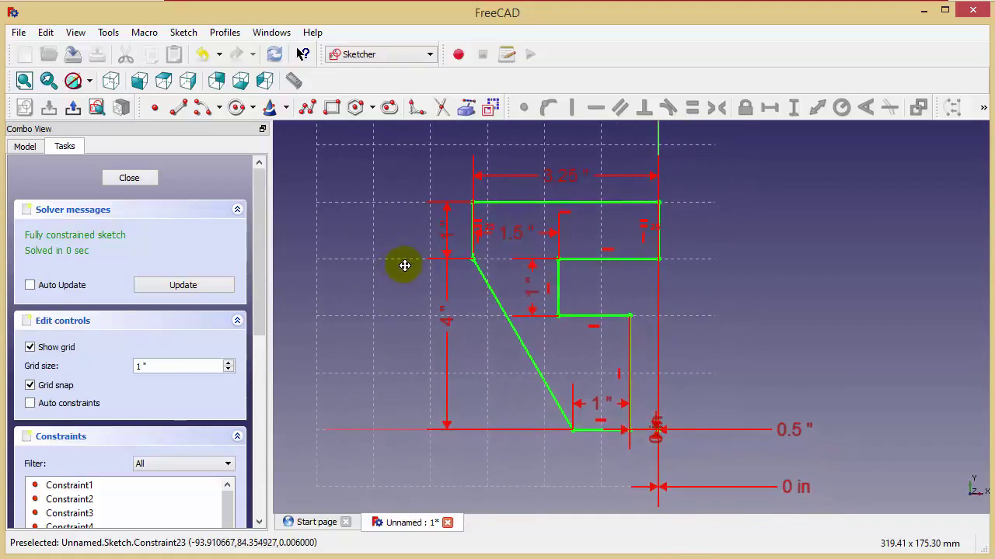
pyautogui.moveTo(445, 239)
pyautogui.mouseDown()
pyautogui.moveTo(424, 243)
pyautogui.moveTo(386, 169)
pyautogui.mouseUp()
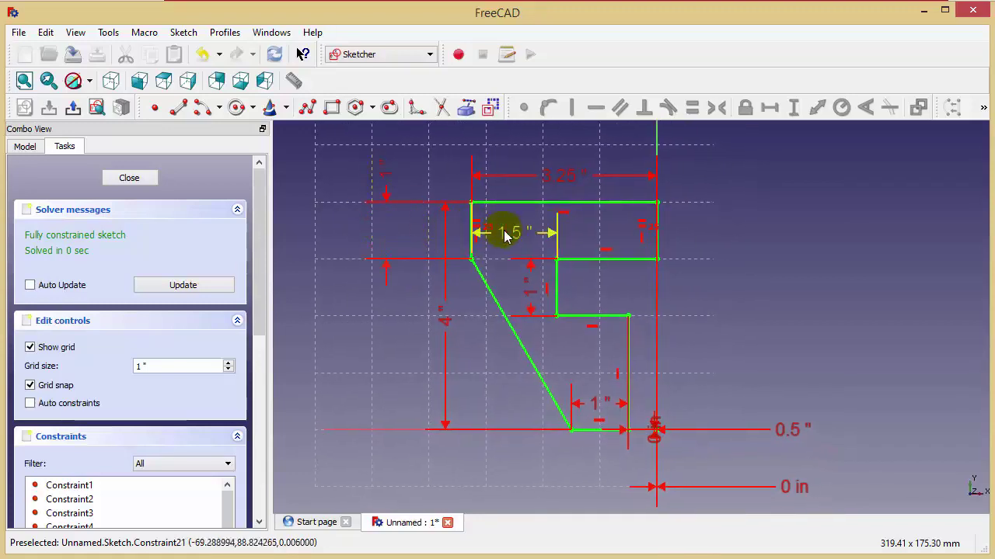
pyautogui.moveTo(515, 234)
pyautogui.mouseDown()
pyautogui.moveTo(517, 185)
pyautogui.moveTo(568, 143)
pyautogui.mouseUp()
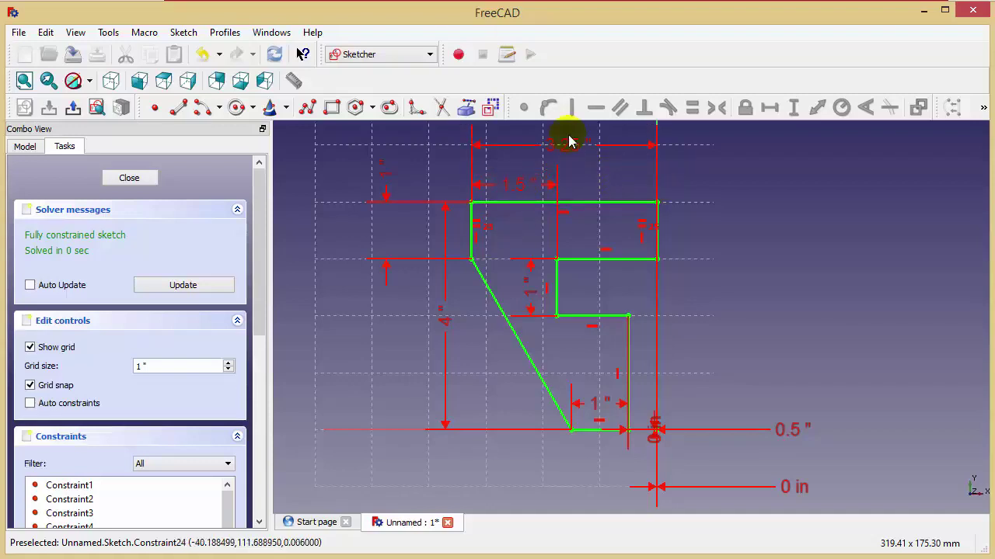
pyautogui.scroll(1, 668, 233)
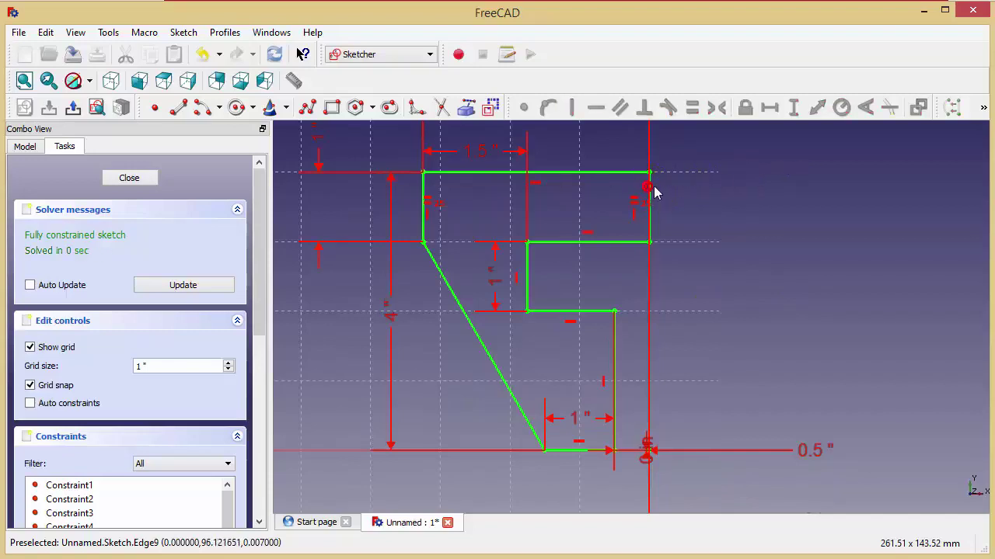
# Step: Turn the right vertical edge into construction geometry
pyautogui.click(650, 199)
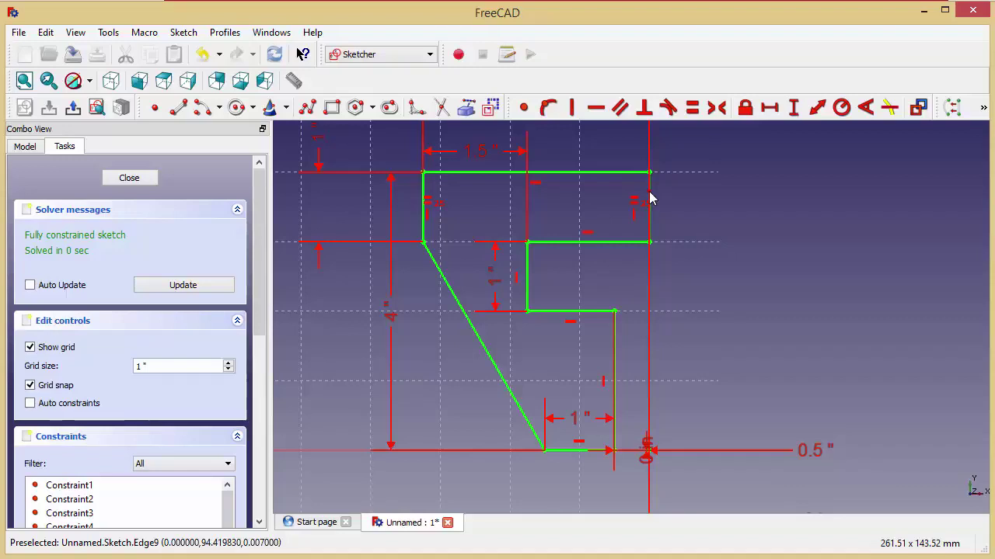
pyautogui.click(647, 200)
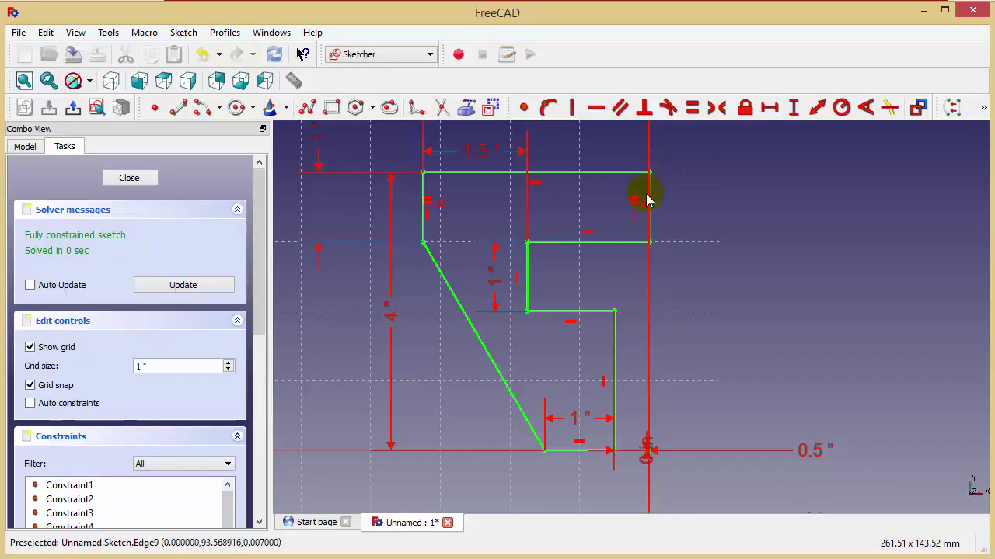
pyautogui.click(491, 108)
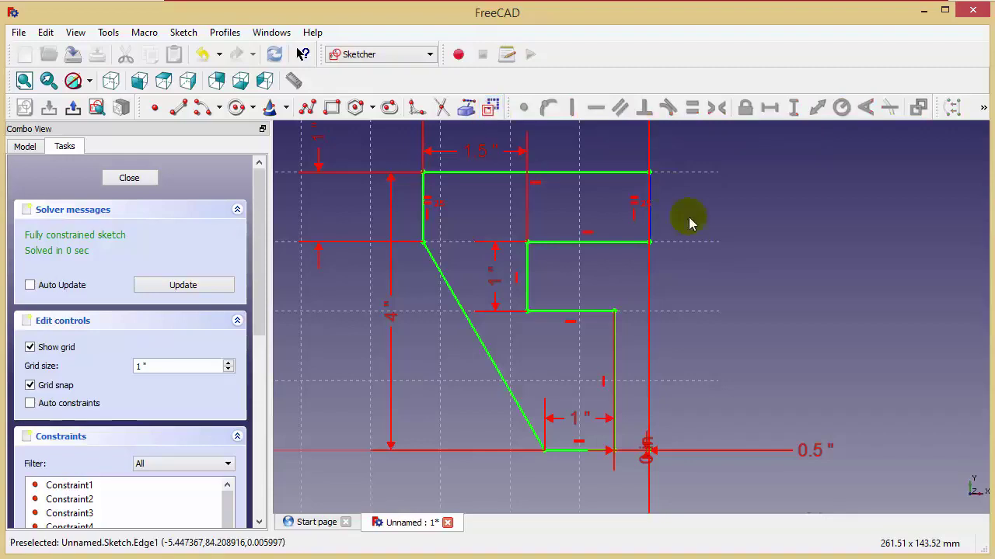
pyautogui.moveTo(761, 209); pyautogui.dragTo(756, 214, button='middle')
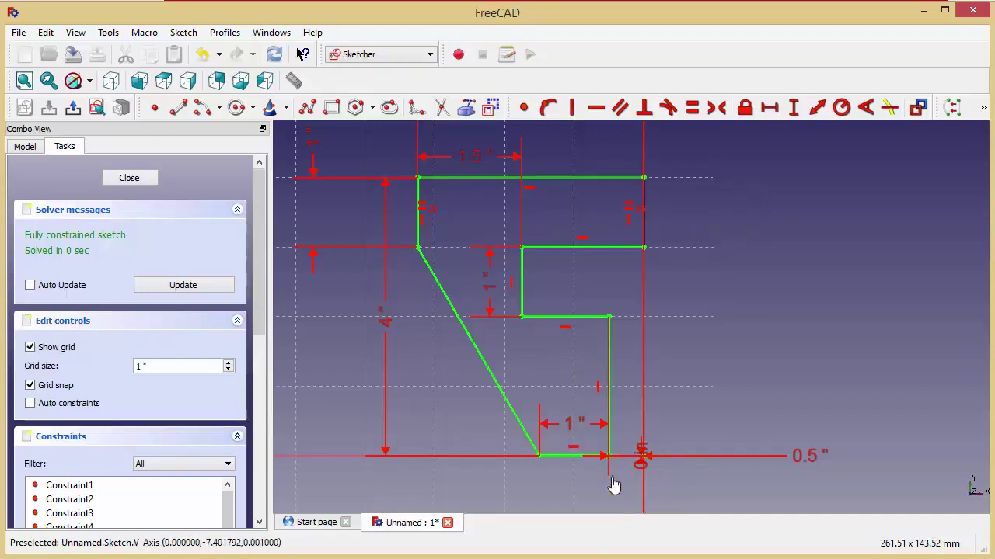
# Step: Box-select the whole half-profile and add the vertical axis to the selection
pyautogui.moveTo(611, 477); pyautogui.dragTo(359, 159)
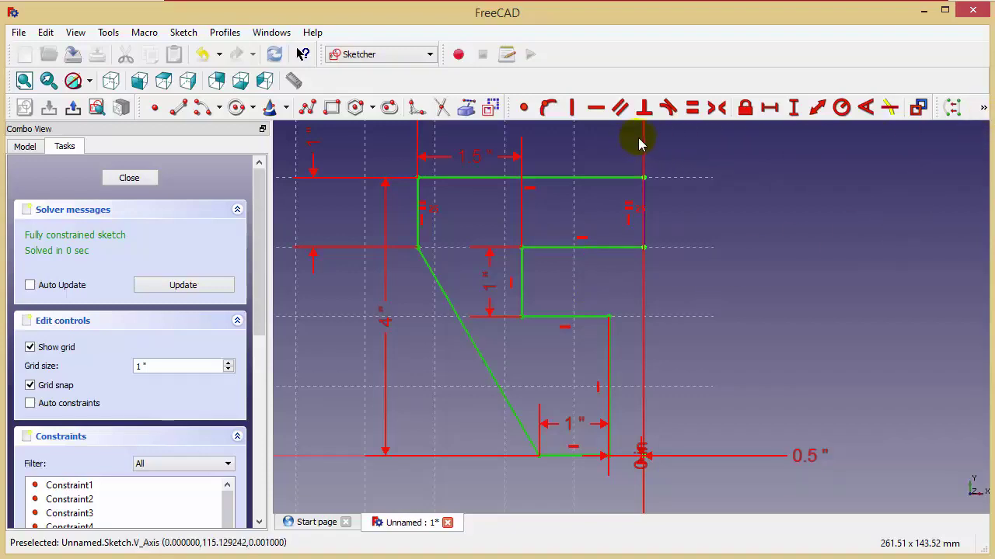
pyautogui.click(642, 276)
pyautogui.scroll(-2, 755, 325)
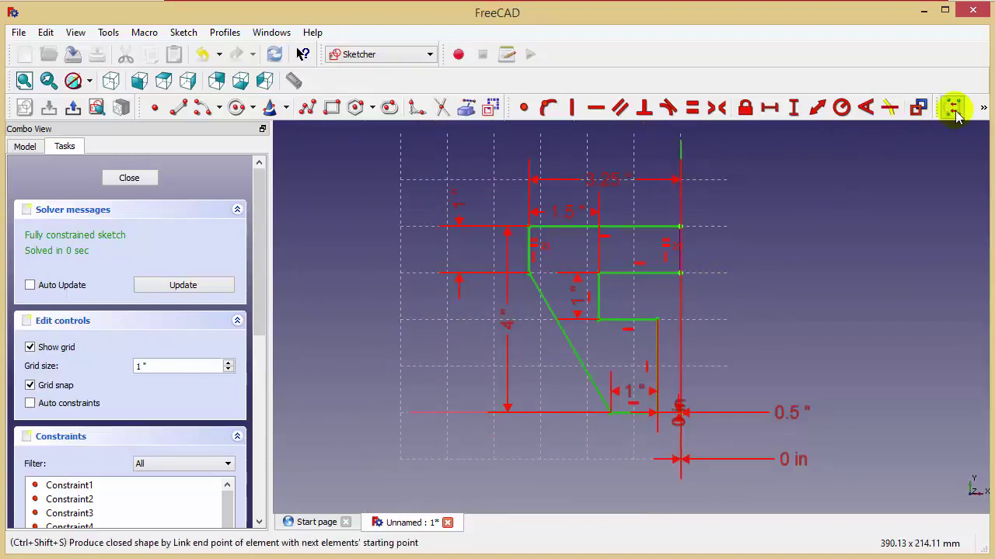
# Step: Mirror the selected half-profile across the vertical axis with the Symmetry tool
pyautogui.click(983, 107)
pyautogui.click(923, 137)
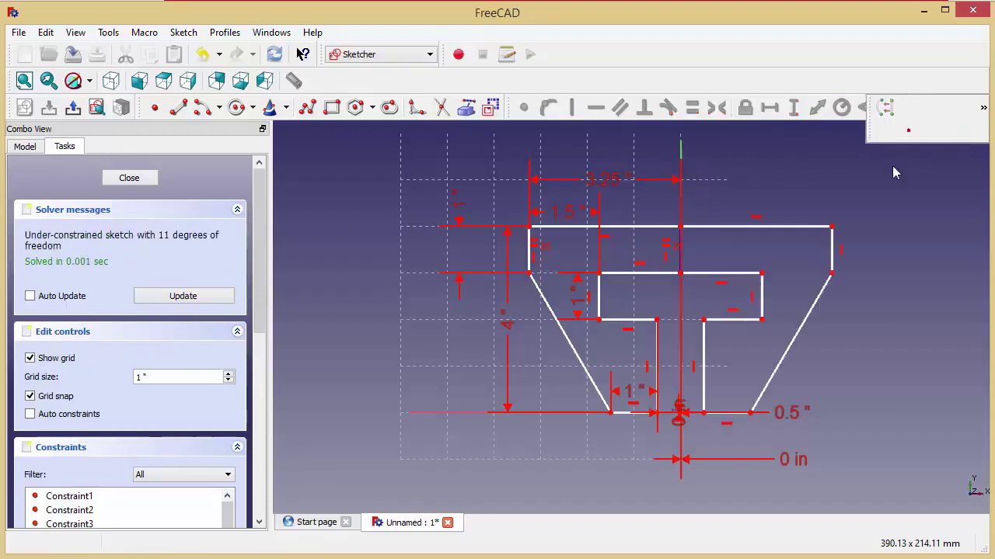
pyautogui.scroll(1, 886, 320)
pyautogui.scroll(1, 808, 303)
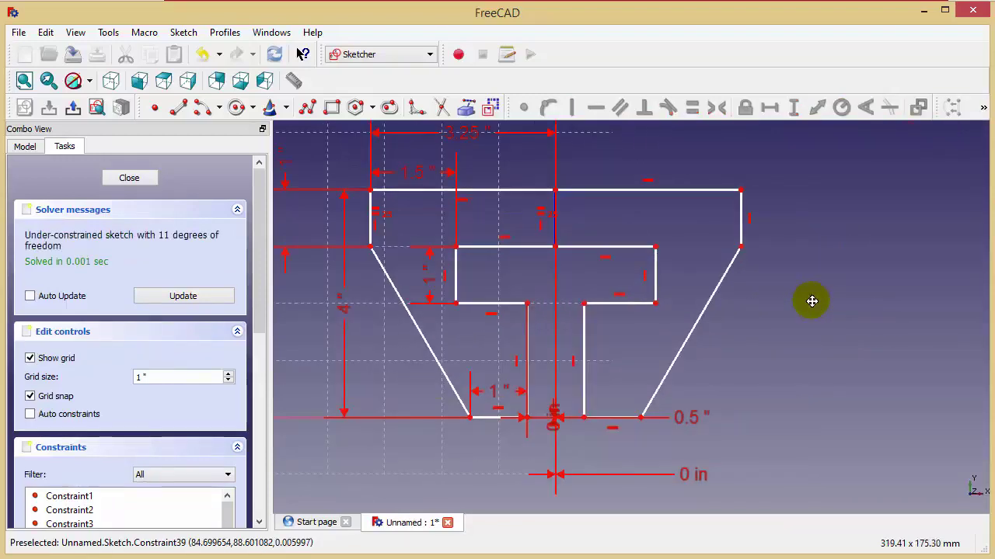
pyautogui.moveTo(812, 302); pyautogui.dragTo(844, 314, button='middle')
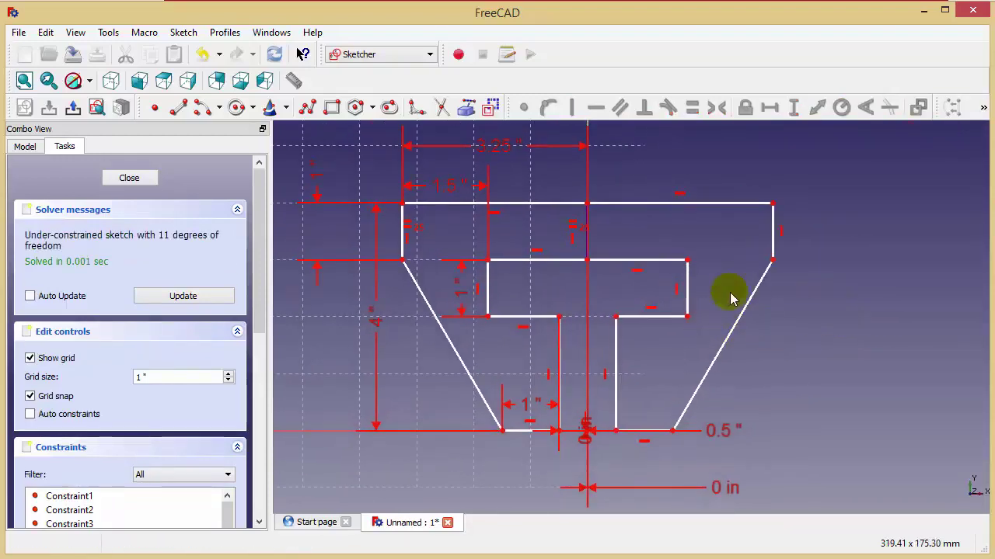
# Step: Make the top edge segments, cutout top edges and cutout side edges equal in pairs
pyautogui.click(557, 205)
pyautogui.click(681, 203)
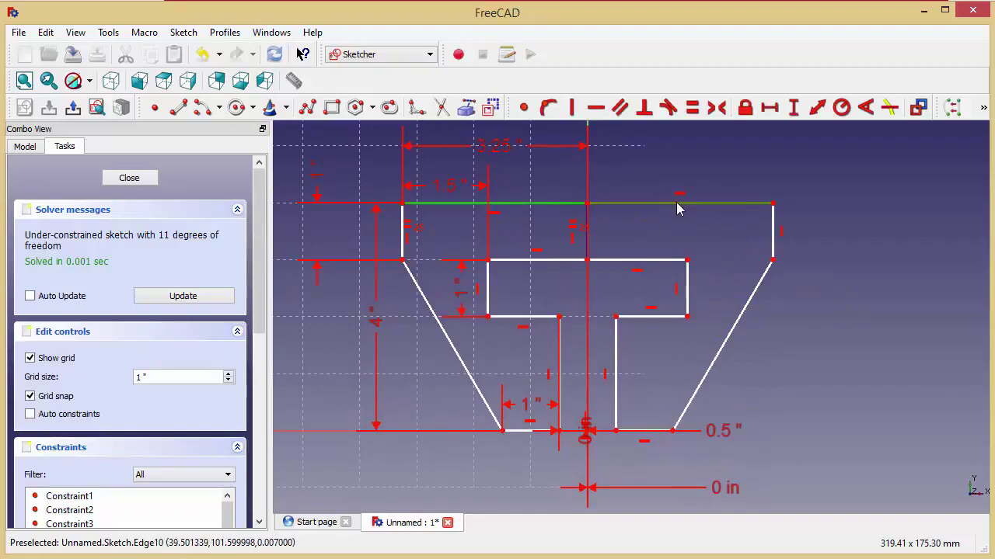
pyautogui.click(700, 109)
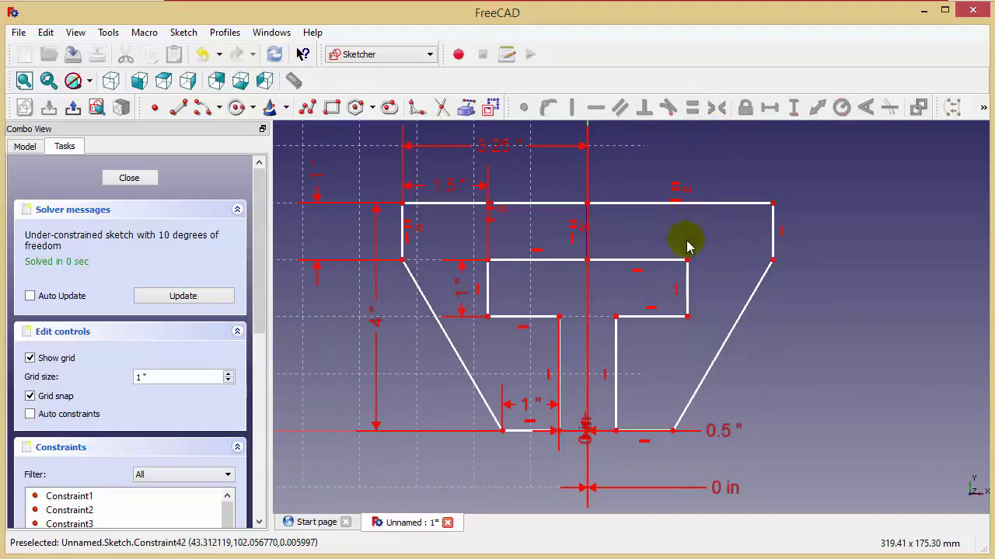
pyautogui.click(536, 259)
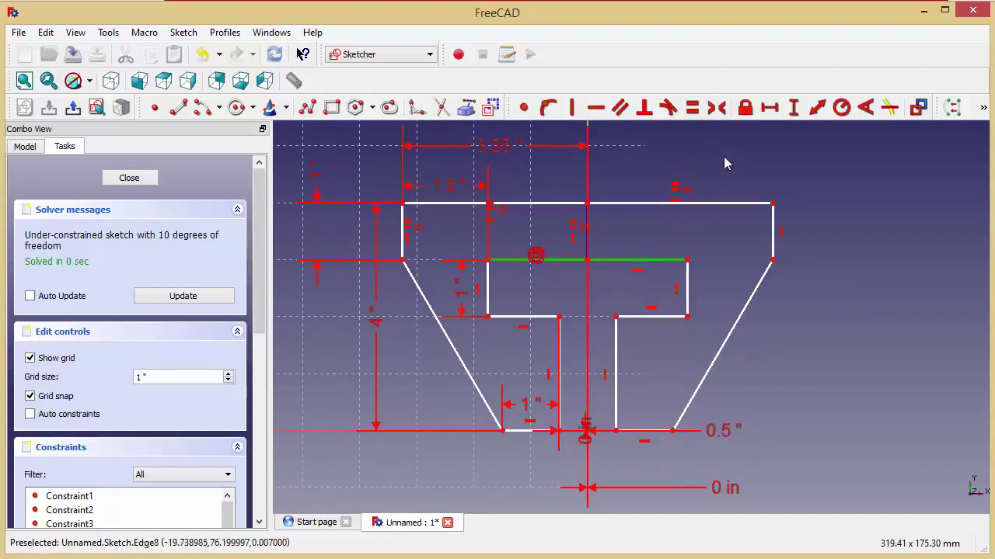
pyautogui.click(691, 107)
pyautogui.click(685, 284)
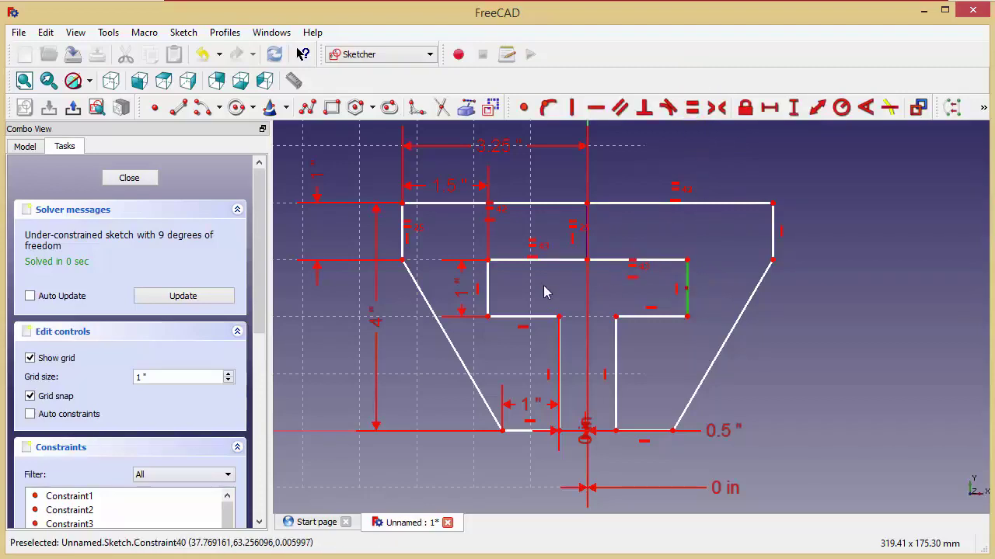
pyautogui.click(489, 285)
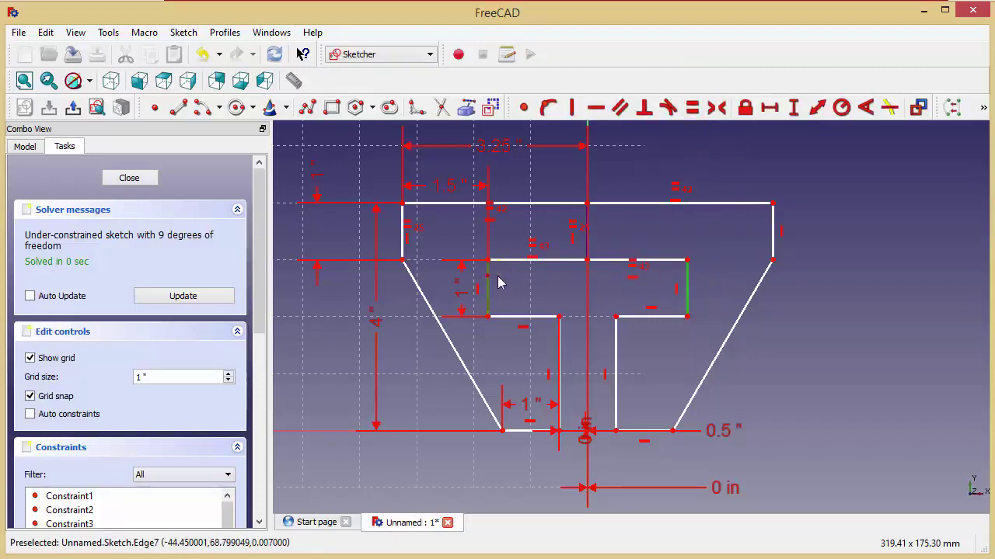
pyautogui.click(692, 116)
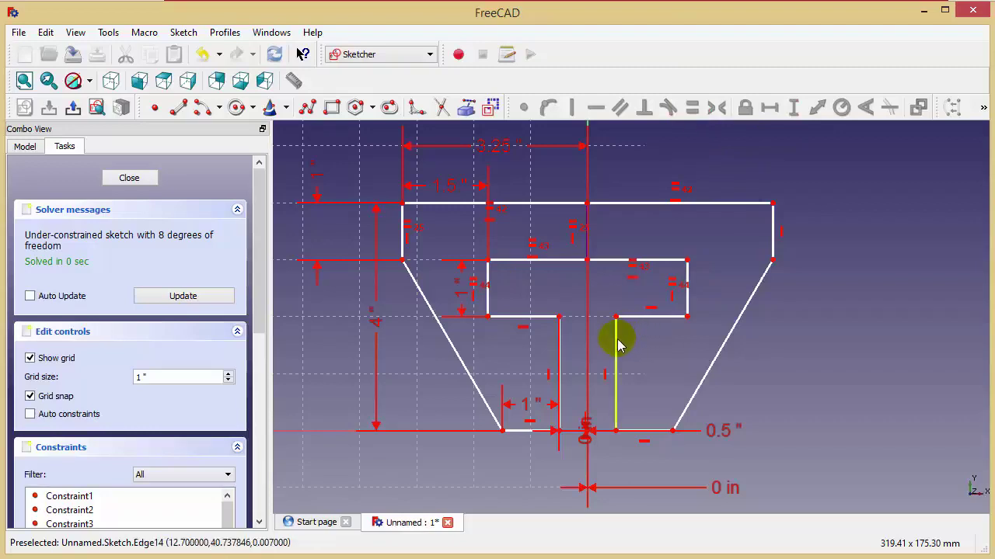
# Step: Make the lower cutout edges, stem edges and short bottom segments equal in pairs
pyautogui.click(636, 318)
pyautogui.click(516, 319)
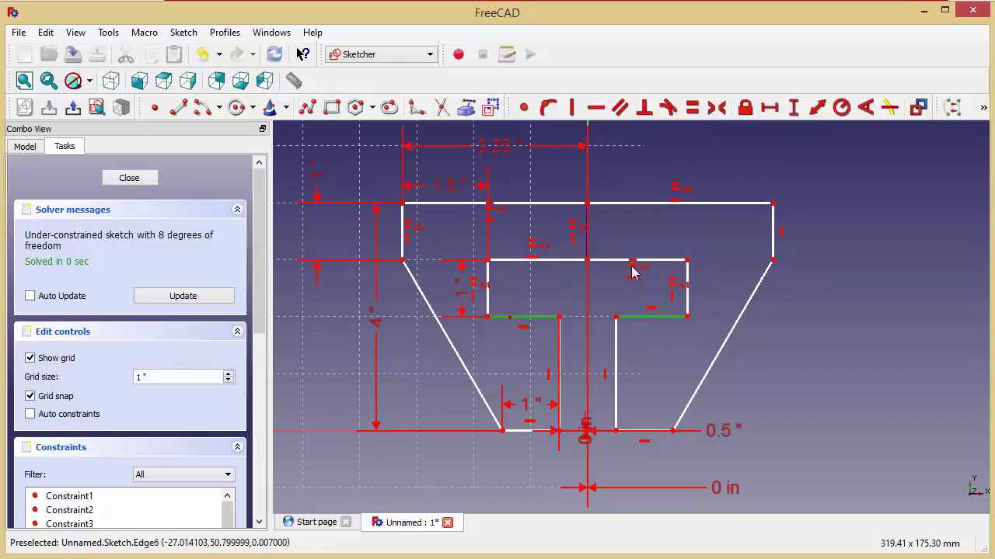
pyautogui.click(692, 108)
pyautogui.click(614, 330)
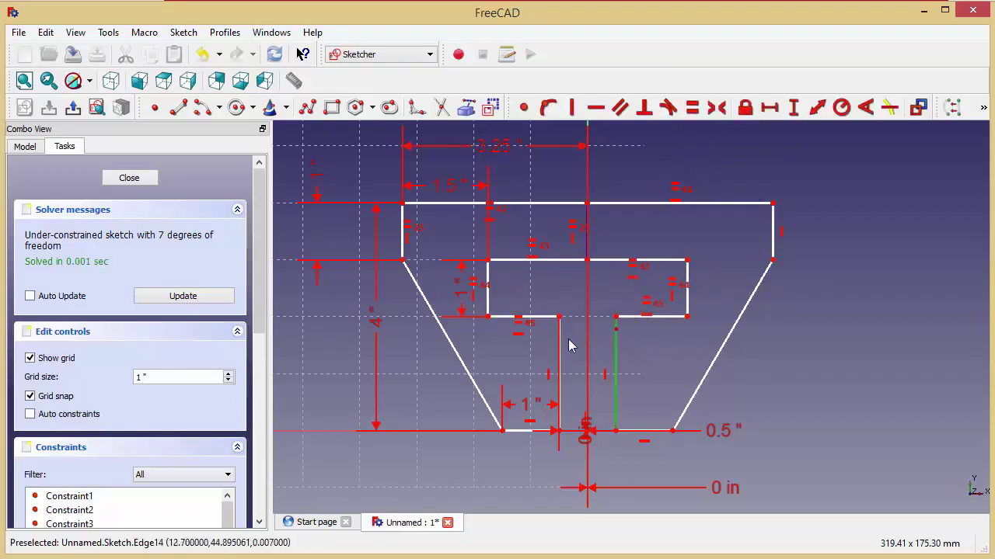
pyautogui.click(692, 107)
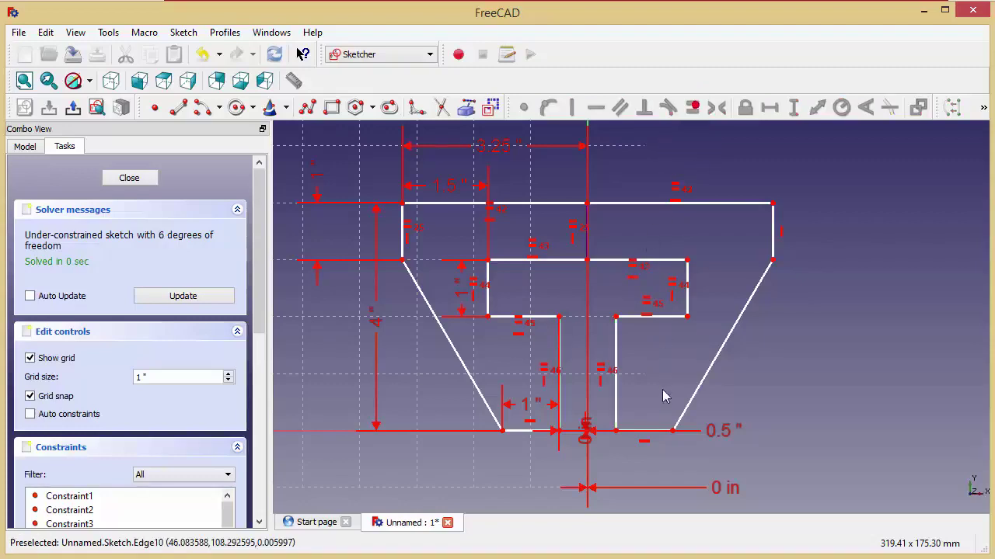
pyautogui.click(649, 432)
pyautogui.click(515, 430)
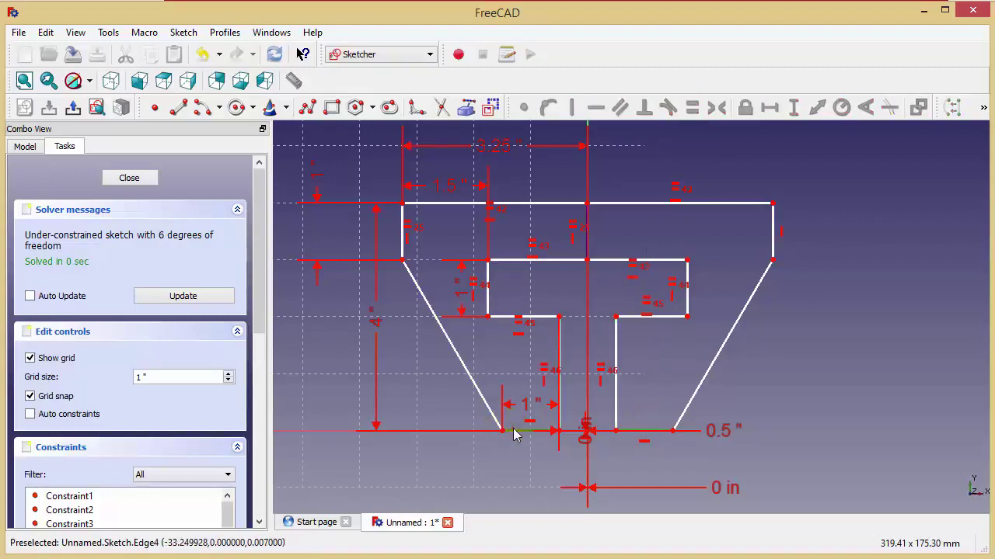
pyautogui.click(693, 109)
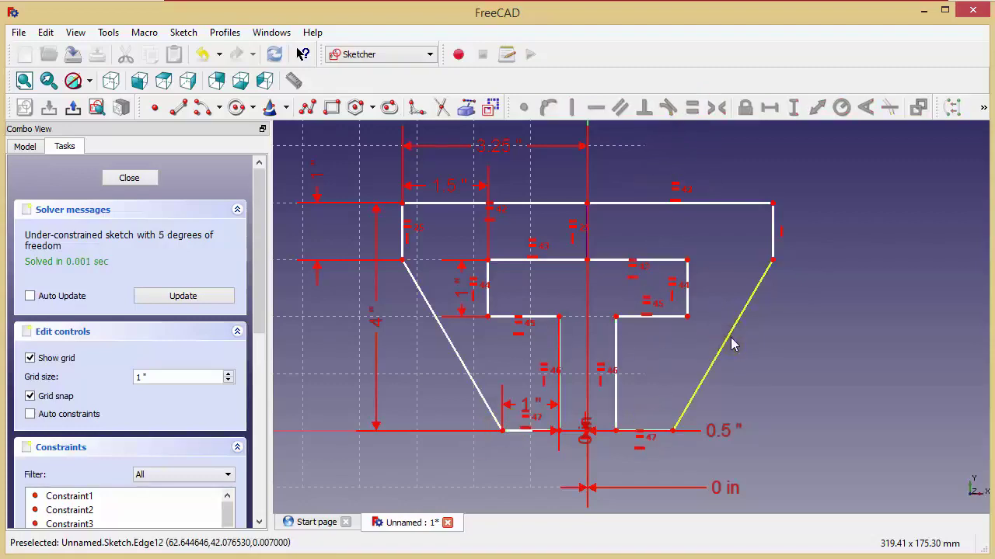
# Step: Make both slanted sides equal and both outer short vertical edges equal
pyautogui.click(728, 334)
pyautogui.click(449, 349)
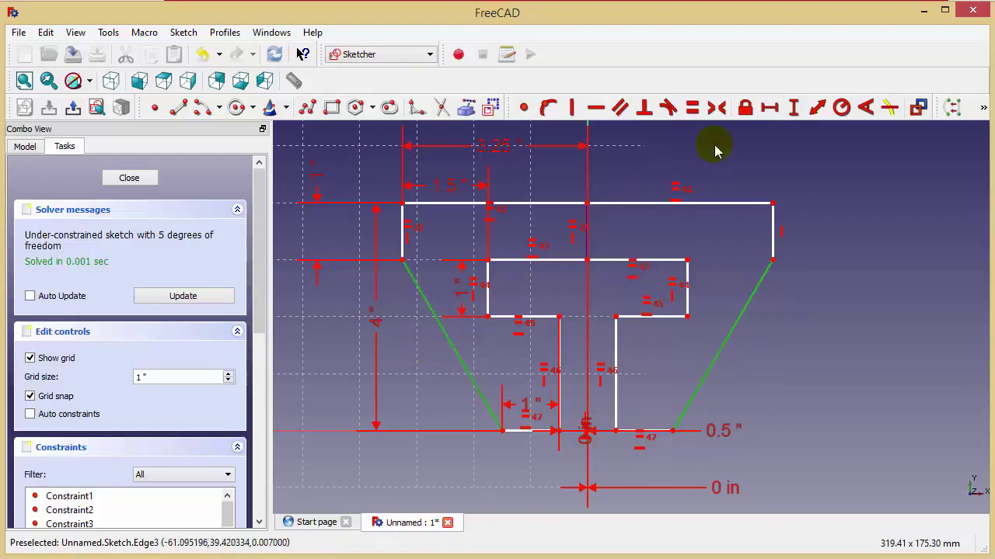
pyautogui.click(692, 107)
pyautogui.click(772, 225)
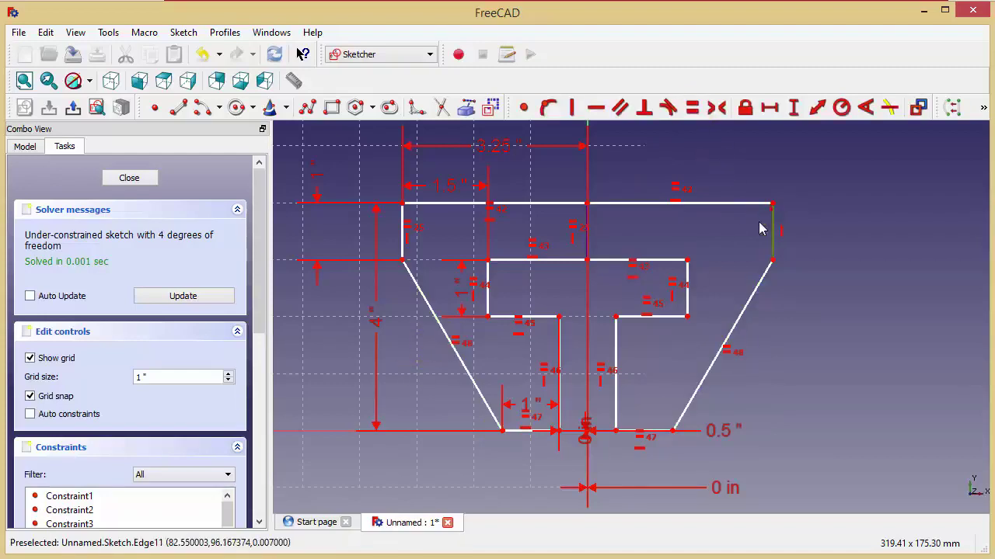
pyautogui.click(401, 233)
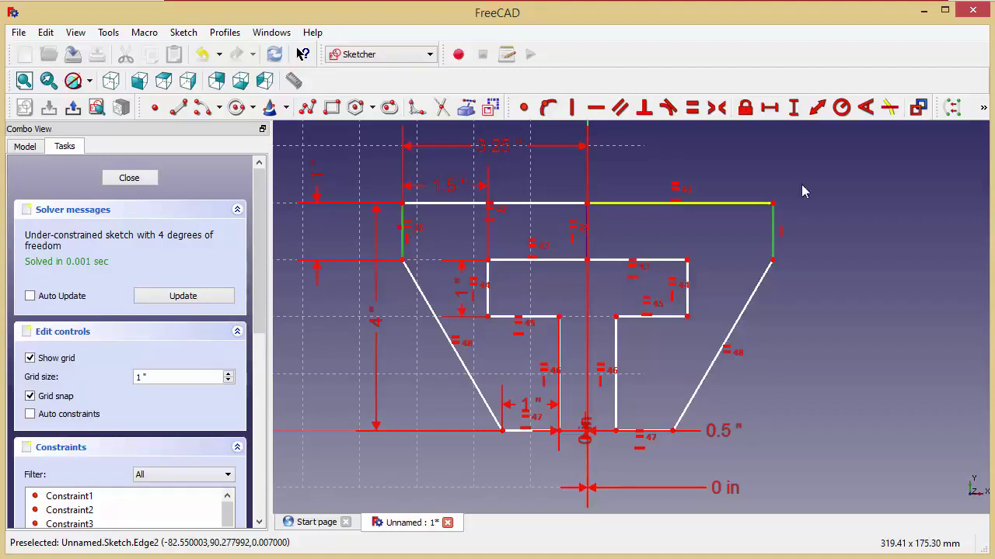
pyautogui.click(693, 107)
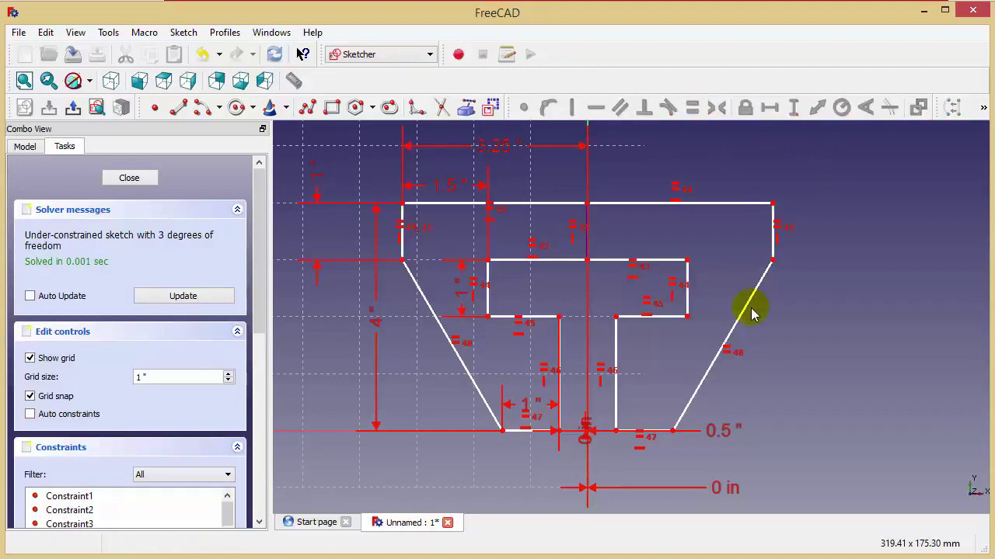
# Step: Align the mirrored half's top-left corner with its cutout corner using a 0 horizontal distance
pyautogui.moveTo(751, 313)
pyautogui.mouseDown()
pyautogui.moveTo(859, 304)
pyautogui.moveTo(782, 327)
pyautogui.moveTo(589, 303)
pyautogui.moveTo(746, 260)
pyautogui.moveTo(717, 271)
pyautogui.moveTo(655, 259)
pyautogui.moveTo(857, 260)
pyautogui.moveTo(762, 261)
pyautogui.moveTo(774, 281)
pyautogui.moveTo(639, 267)
pyautogui.moveTo(692, 328)
pyautogui.moveTo(691, 290)
pyautogui.moveTo(733, 331)
pyautogui.moveTo(722, 366)
pyautogui.mouseUp()
pyautogui.moveTo(710, 329); pyautogui.dragTo(723, 261, button='middle')
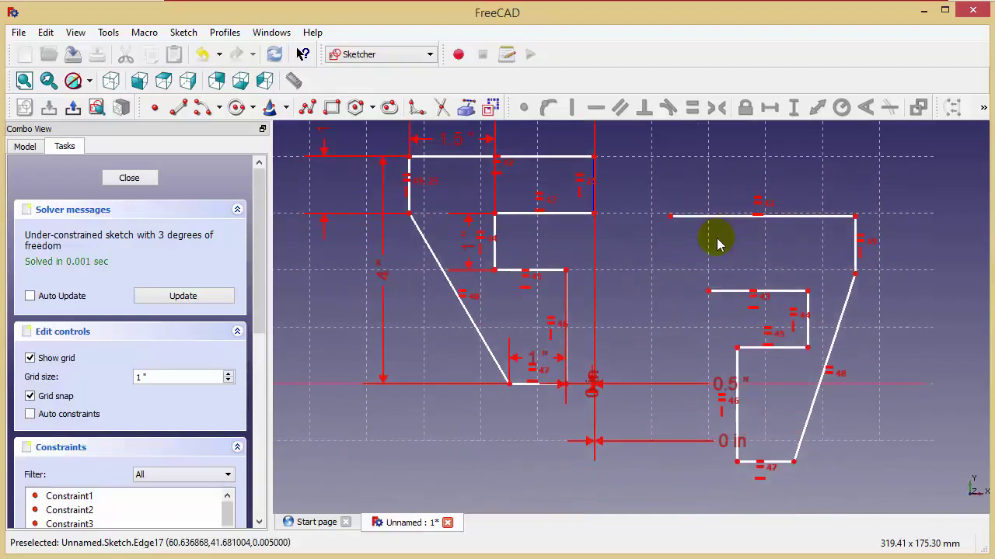
pyautogui.click(668, 216)
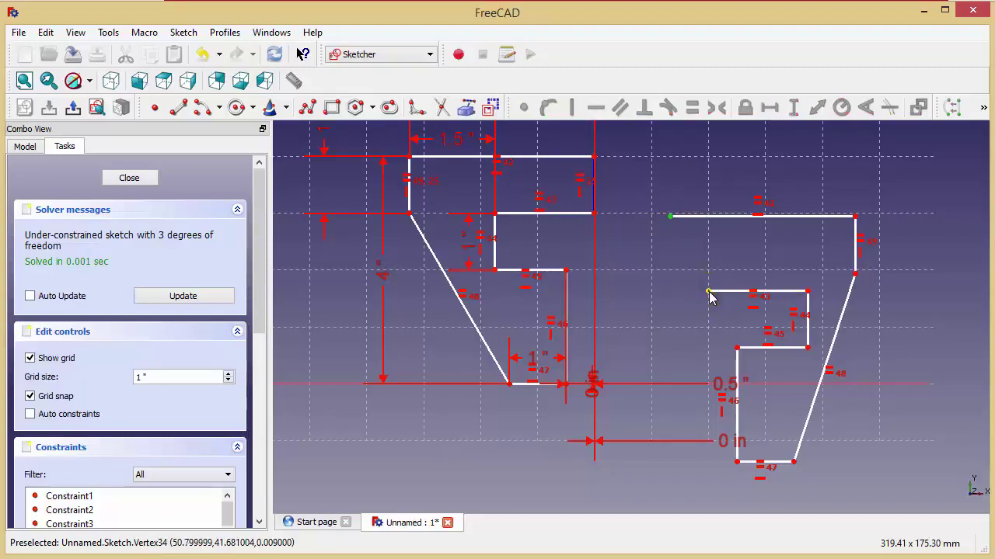
pyautogui.click(708, 291)
pyautogui.click(768, 107)
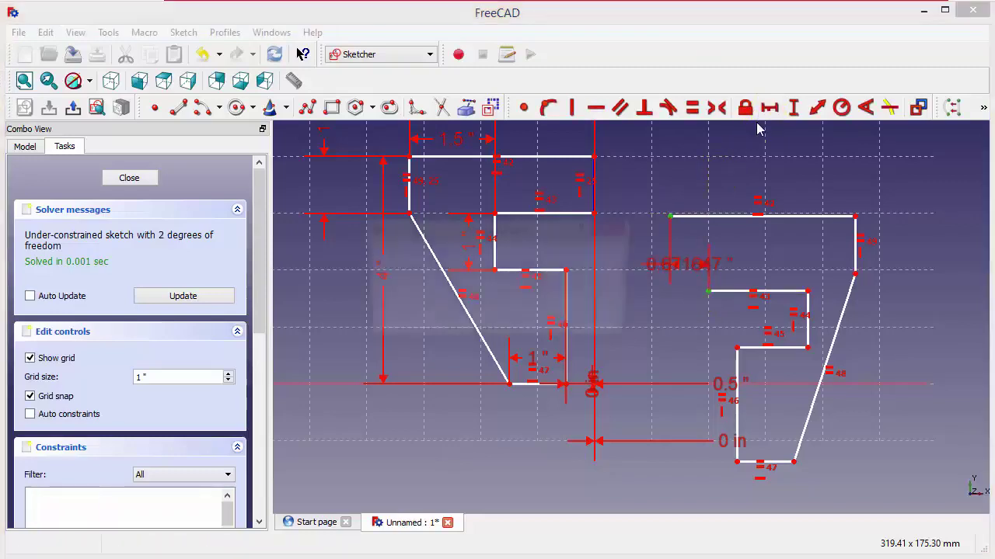
pyautogui.write('0')
pyautogui.press('Return')
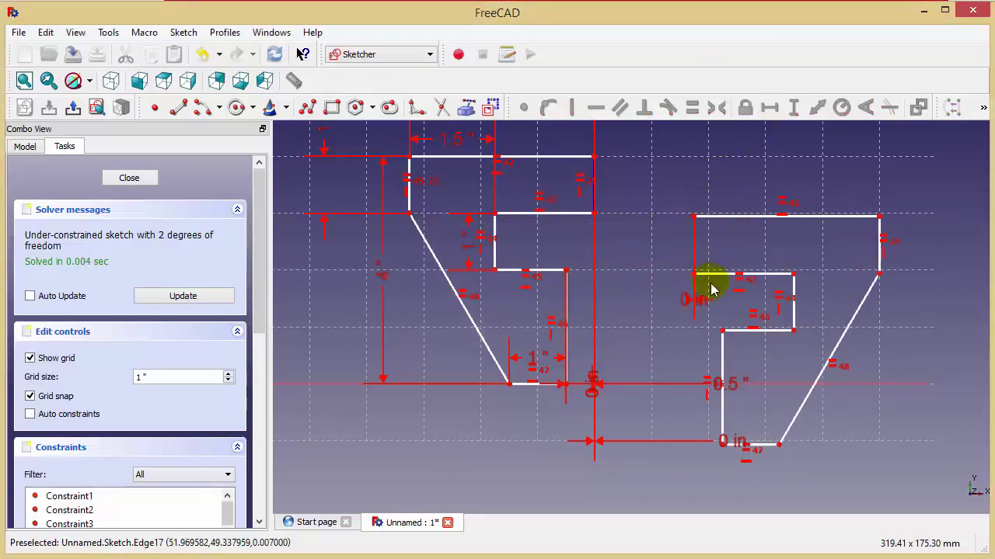
pyautogui.moveTo(681, 313); pyautogui.dragTo(643, 328)
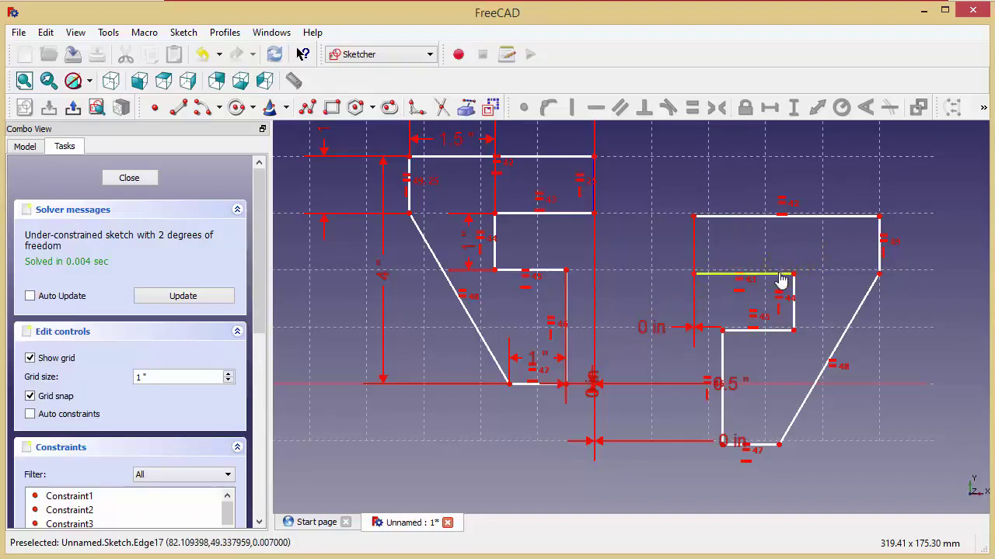
# Step: Make the mirrored half's top corner coincident with the original's, fully constraining the profile
pyautogui.moveTo(781, 275); pyautogui.dragTo(766, 282)
pyautogui.moveTo(651, 230); pyautogui.dragTo(655, 245, button='middle')
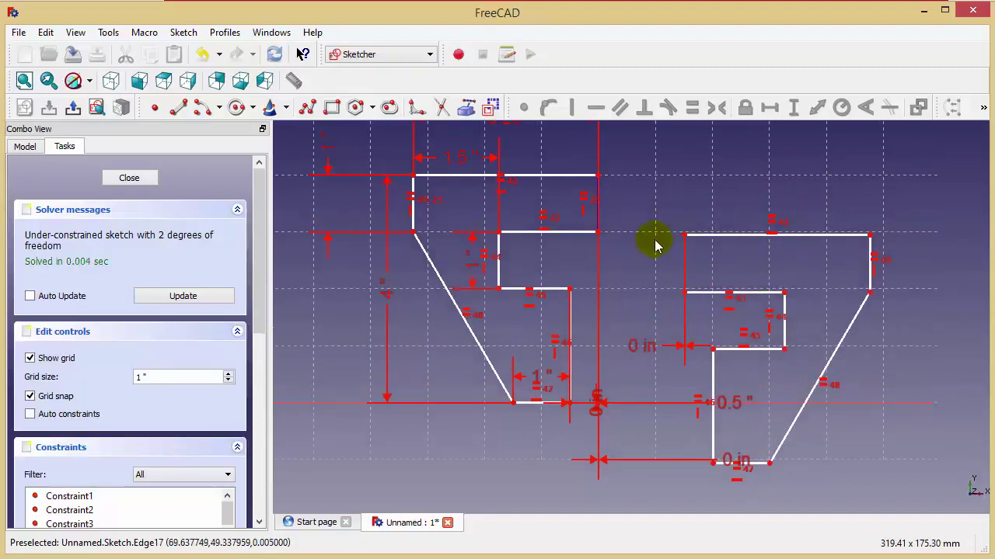
pyautogui.click(684, 234)
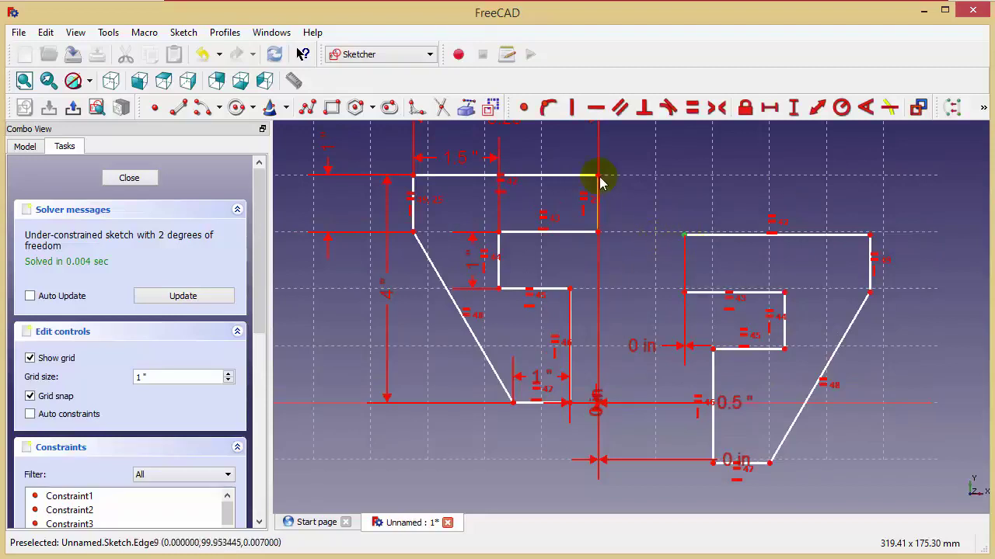
pyautogui.click(523, 107)
pyautogui.moveTo(749, 224)
pyautogui.mouseDown(button='middle')
pyautogui.moveTo(790, 251)
pyautogui.moveTo(774, 265)
pyautogui.mouseUp(button='middle')
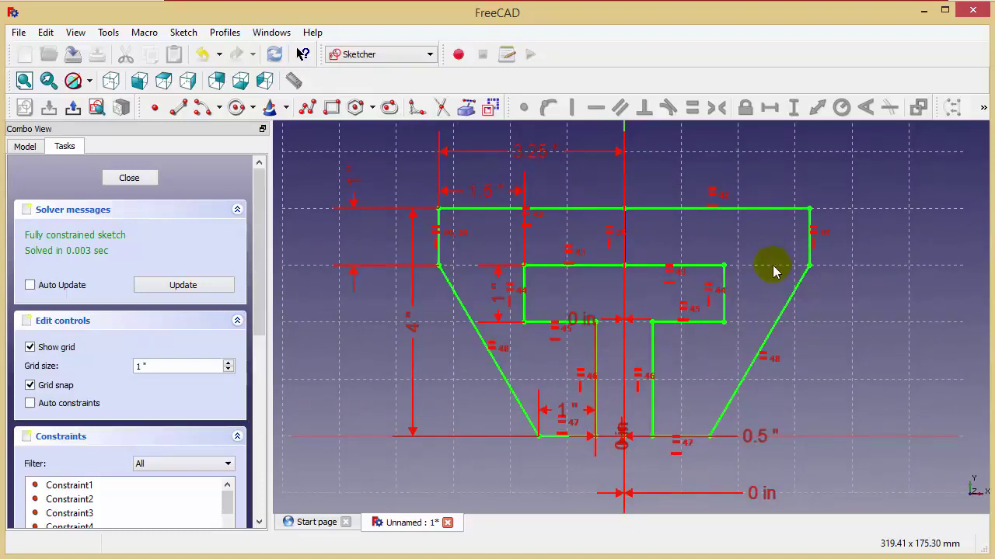
# Step: Close the Sketcher so the trapezoid with its T-shaped cutout is saved as Sketch
pyautogui.click(124, 178)
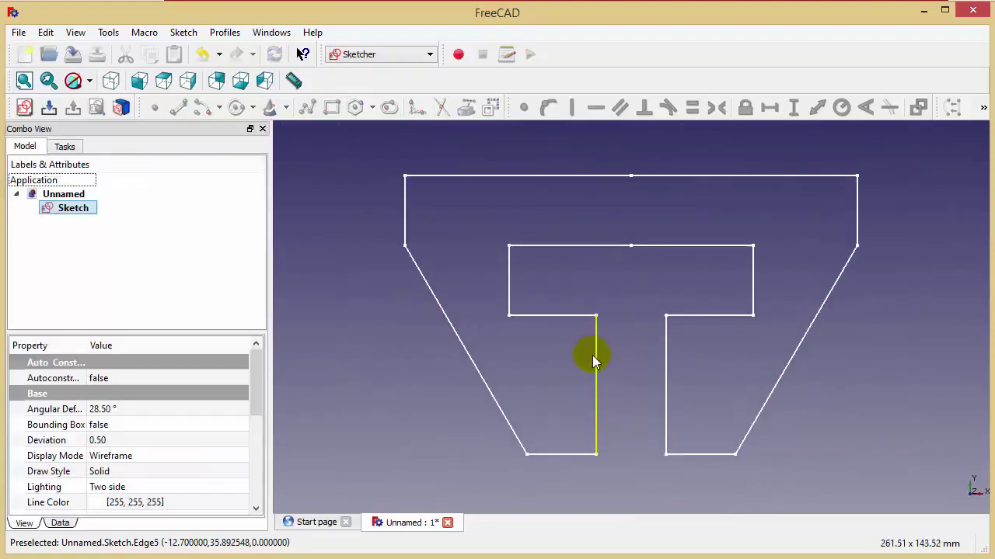